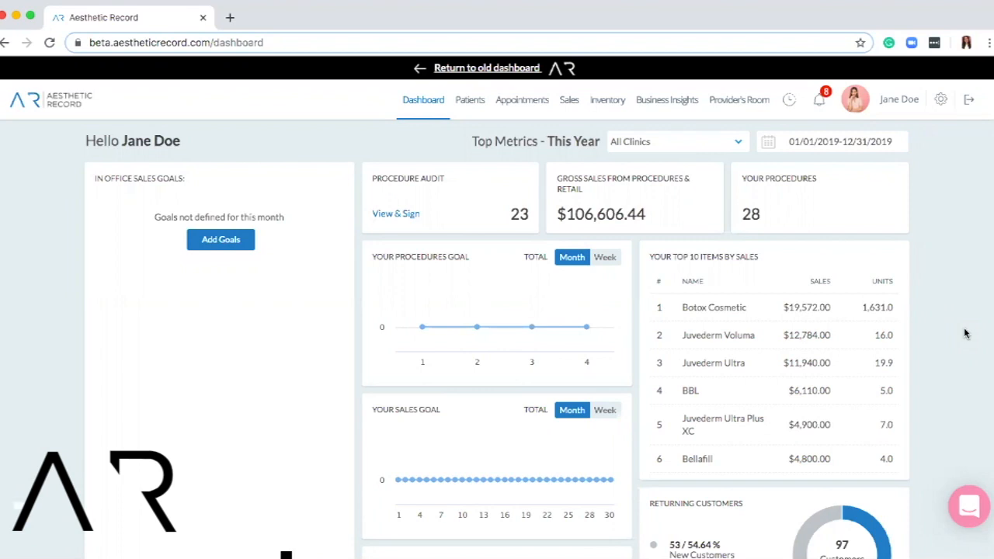
- Open the POS settings and review the single POS account and per-clinic account options in the general settings
click(940, 109)
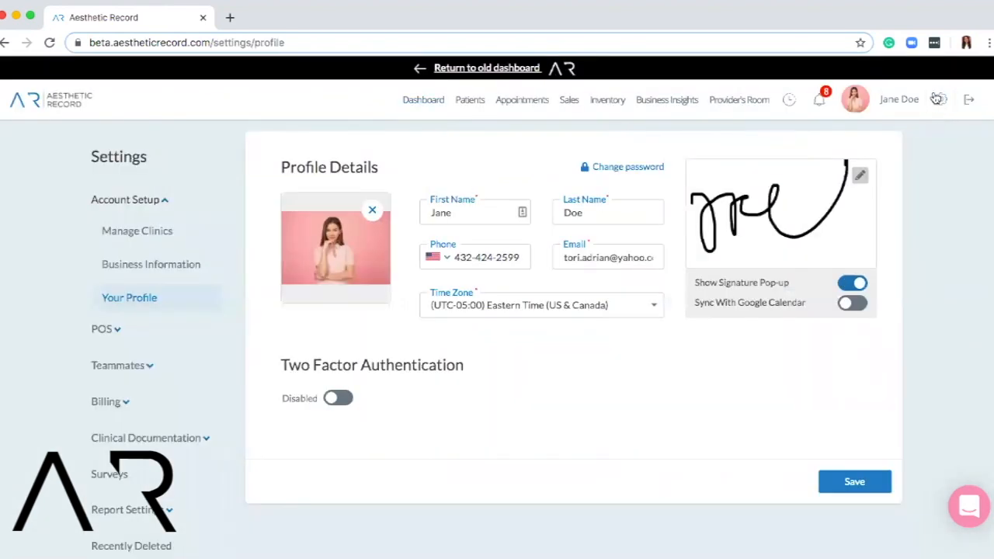
click(96, 334)
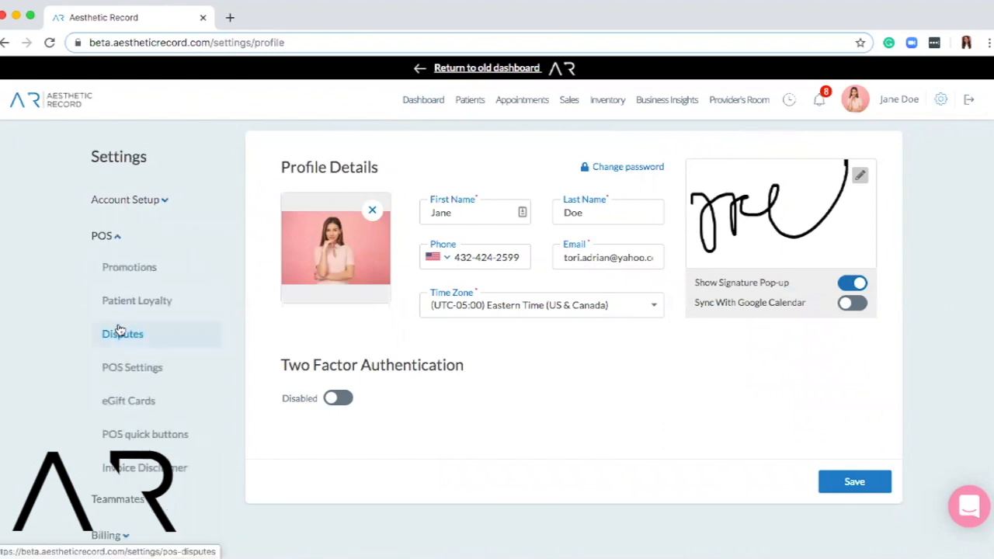
scroll(196, 264, down, 1)
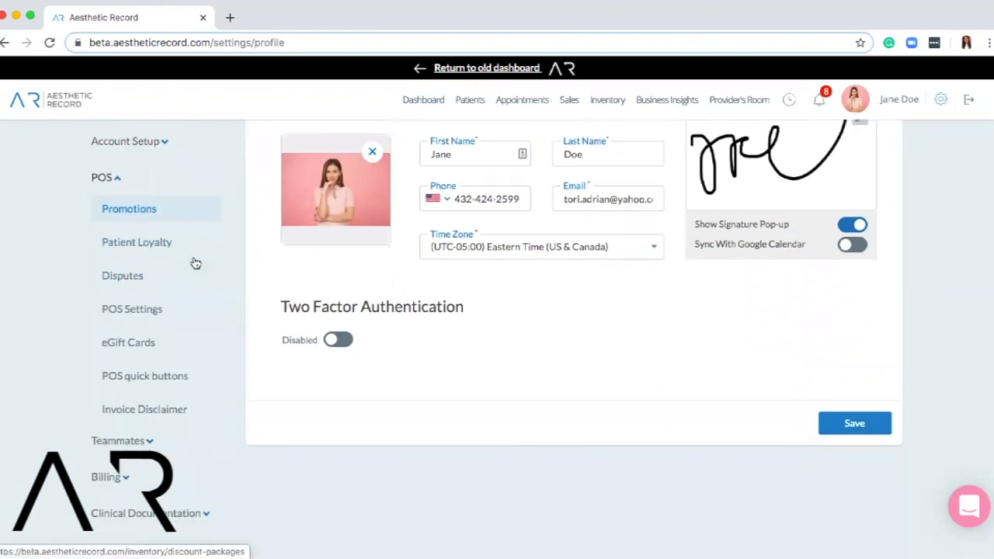
click(127, 311)
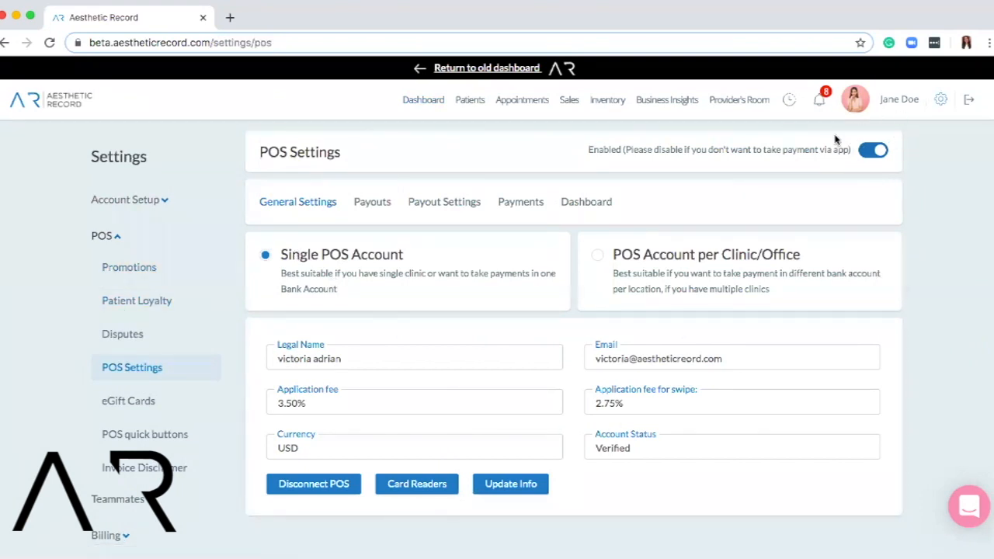
scroll(372, 311, down, 1)
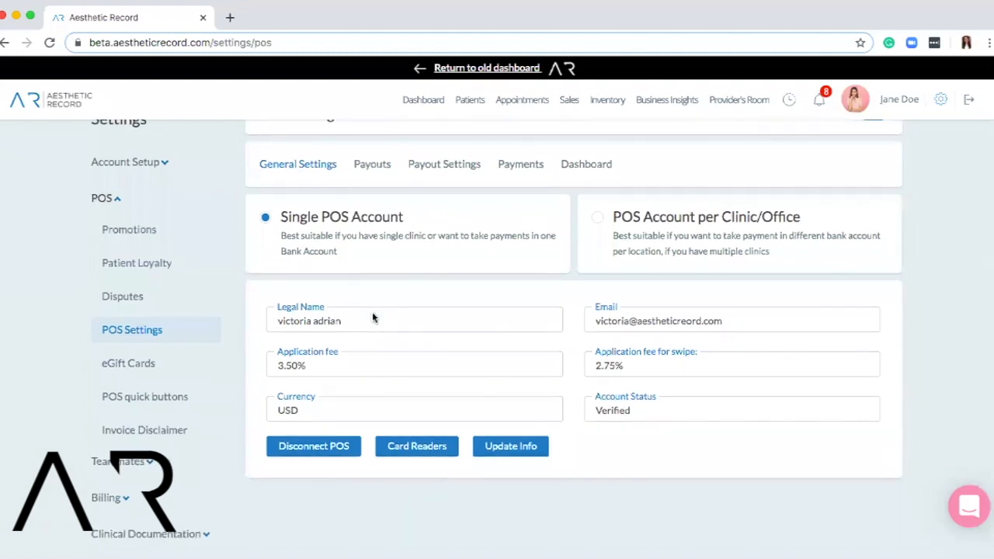
drag(278, 218, 418, 223)
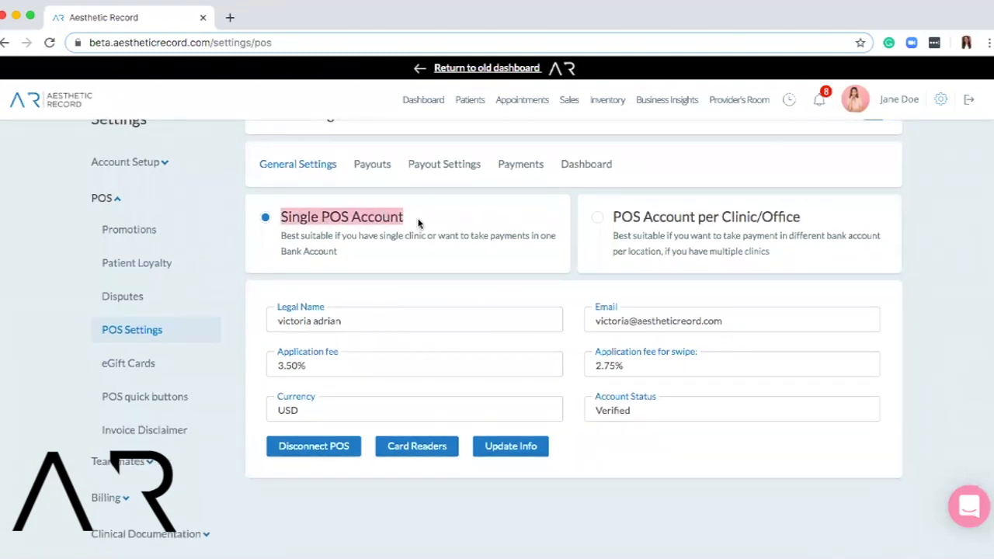
drag(612, 219, 784, 227)
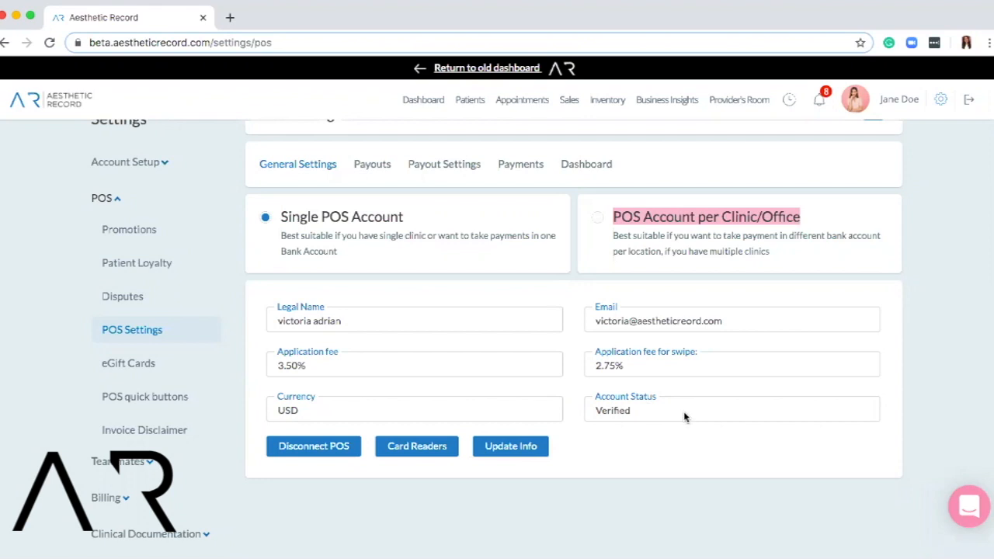
scroll(626, 459, up, 1)
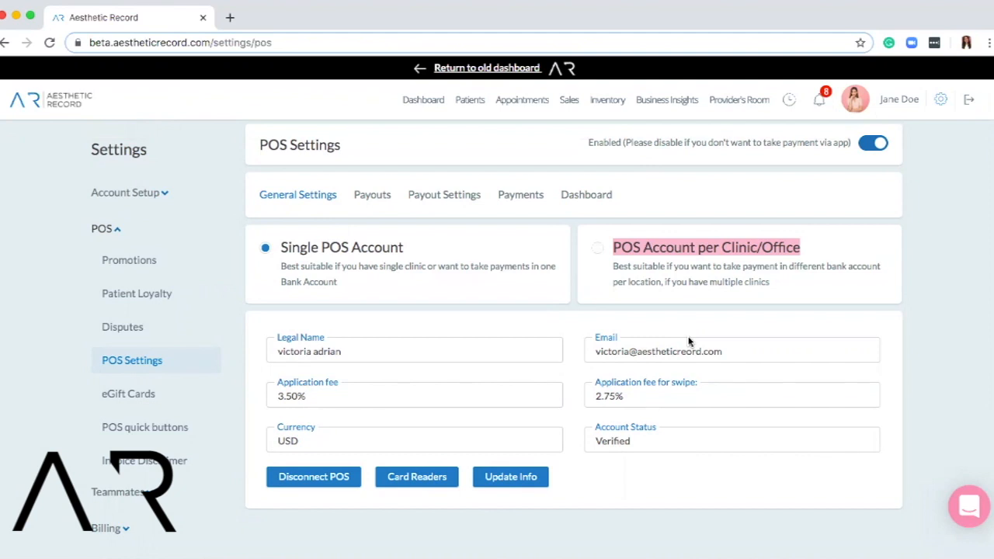
- Review the POS dashboard, and examine the bank accounts and payout schedule under the payout settings
click(588, 195)
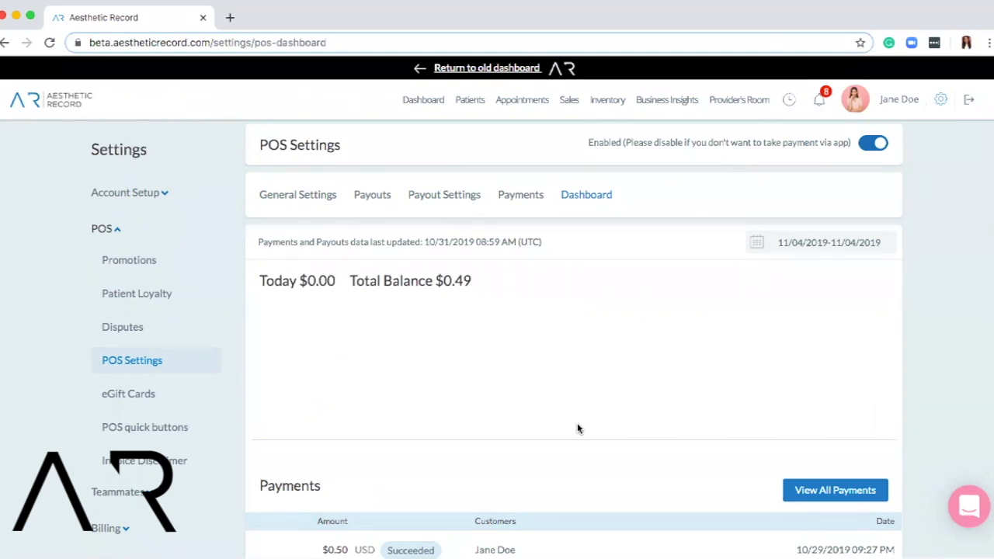
click(457, 201)
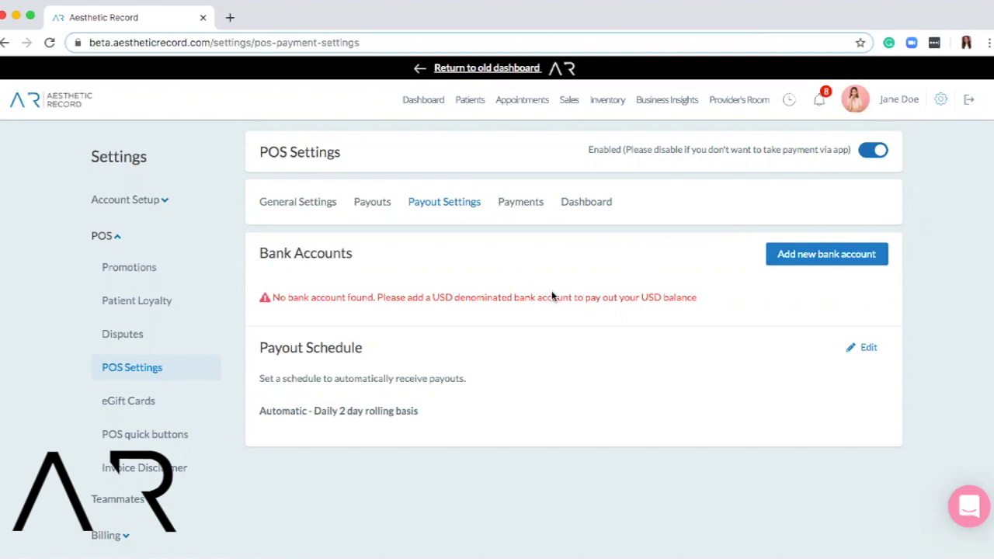
scroll(524, 468, down, 1)
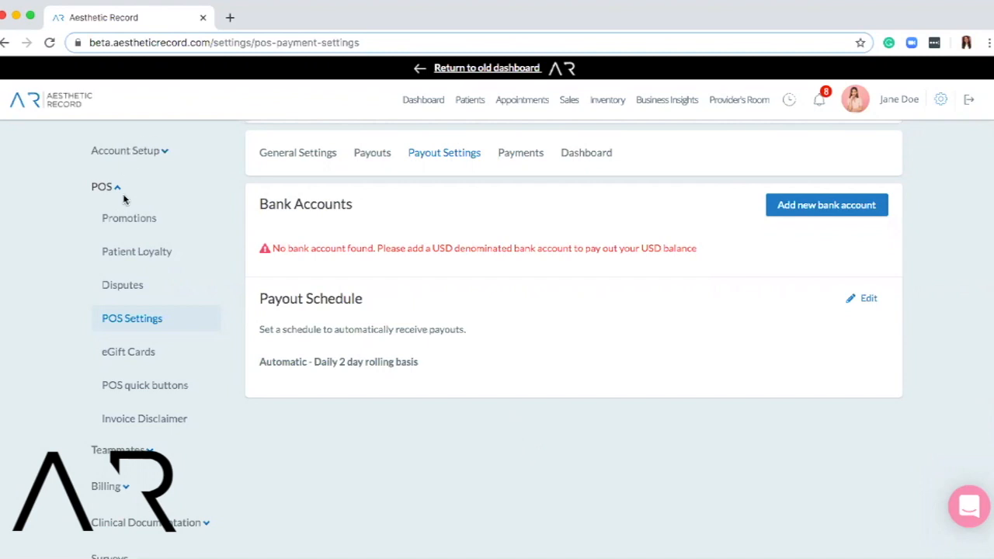
- Open the promotions list and look through the existing discounts
click(130, 219)
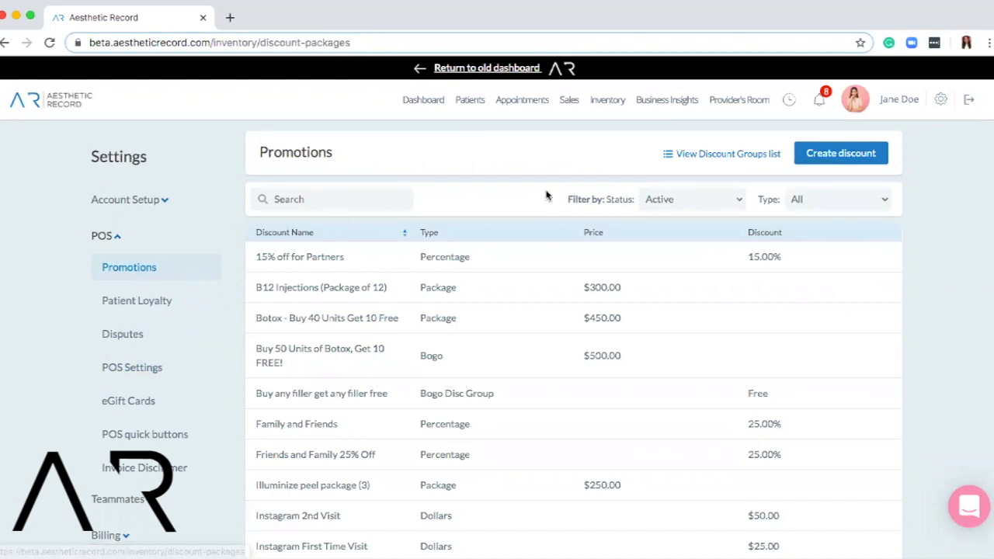
scroll(536, 308, down, 1)
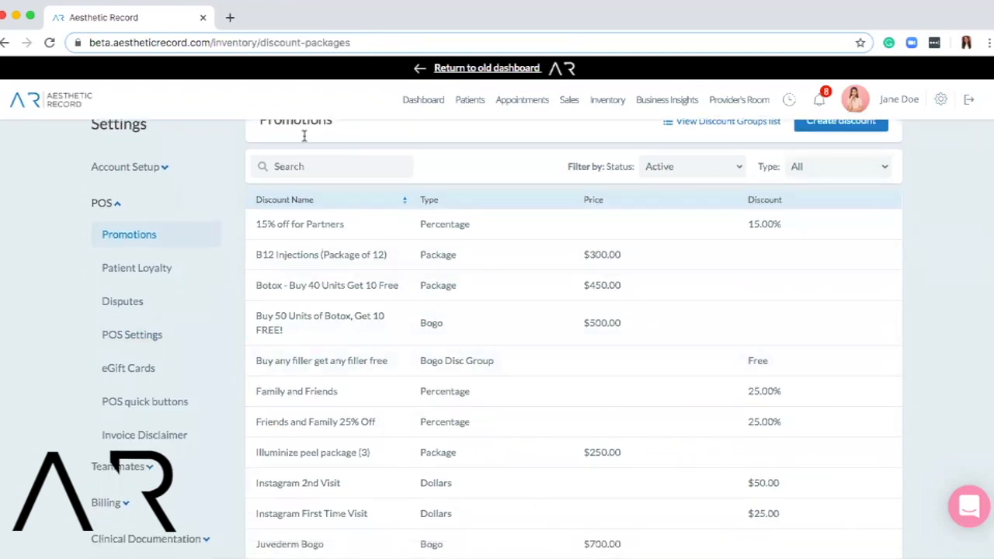
scroll(770, 344, up, 1)
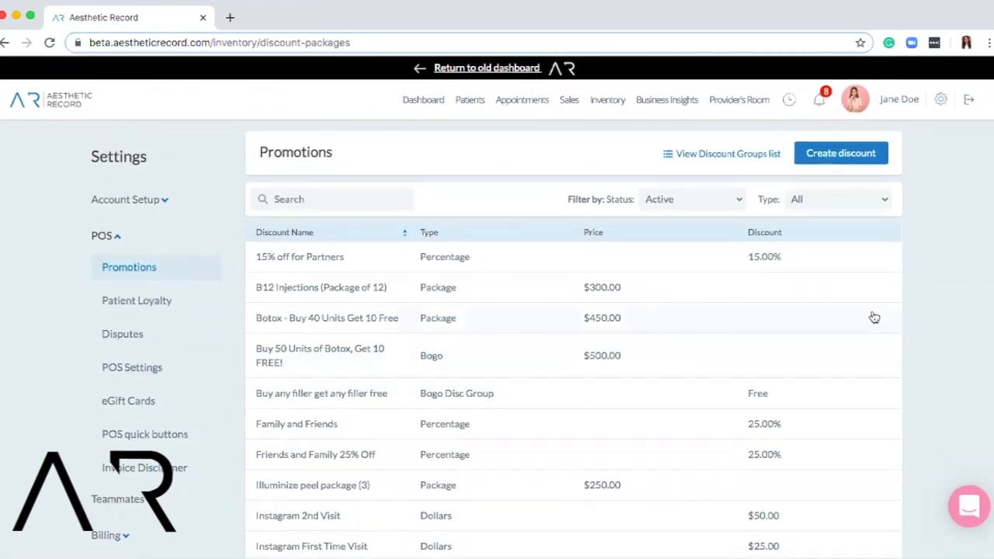
- Start a new discount and set its discount type to Package
click(840, 155)
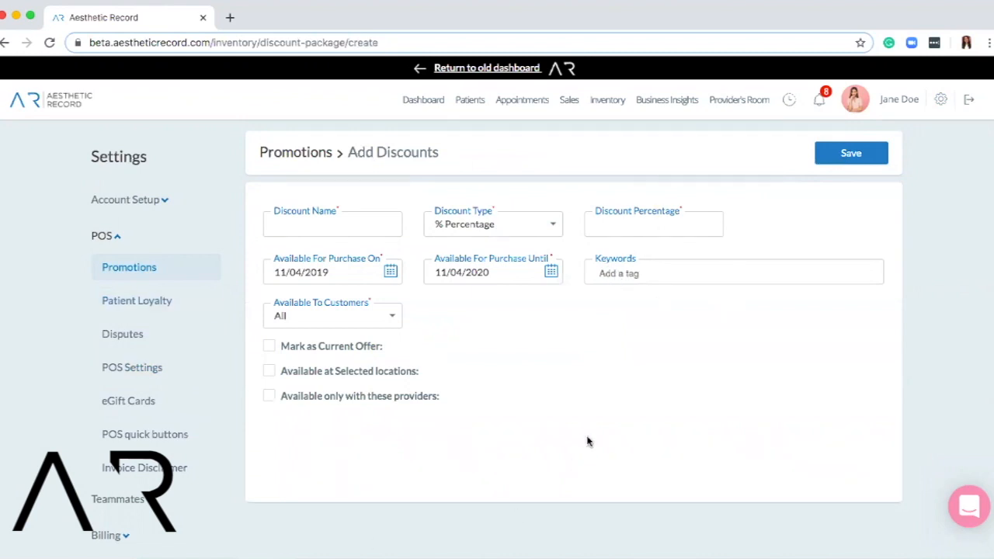
click(310, 227)
click(448, 229)
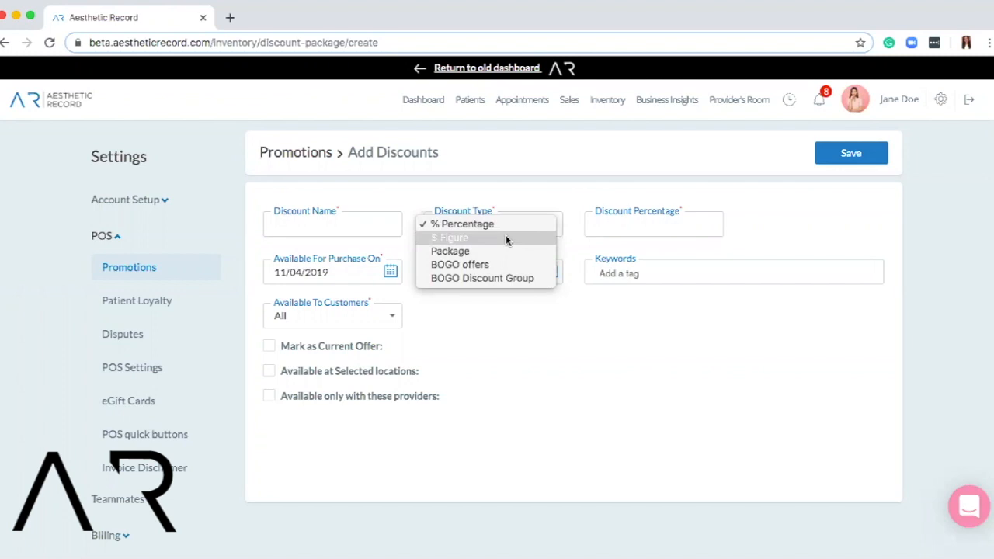
click(456, 253)
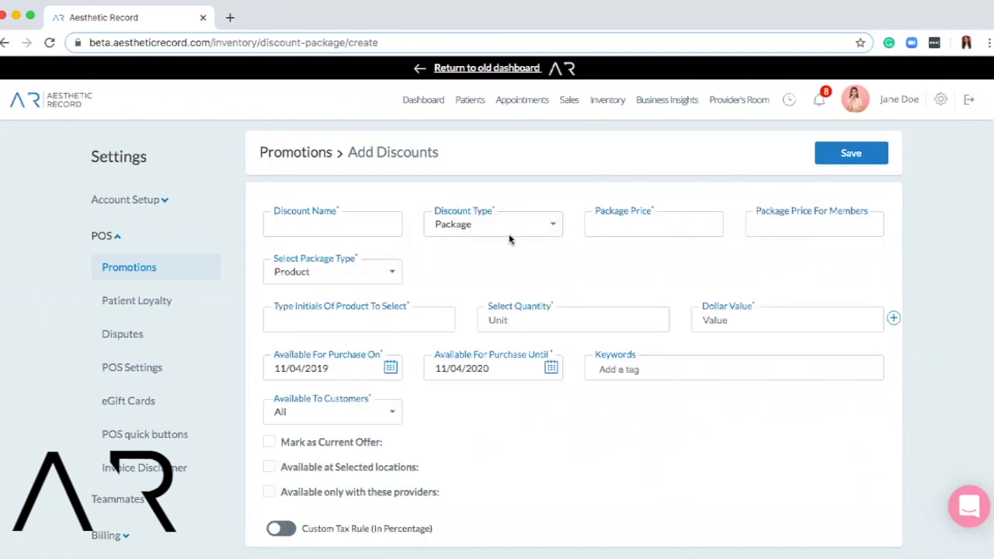
click(509, 234)
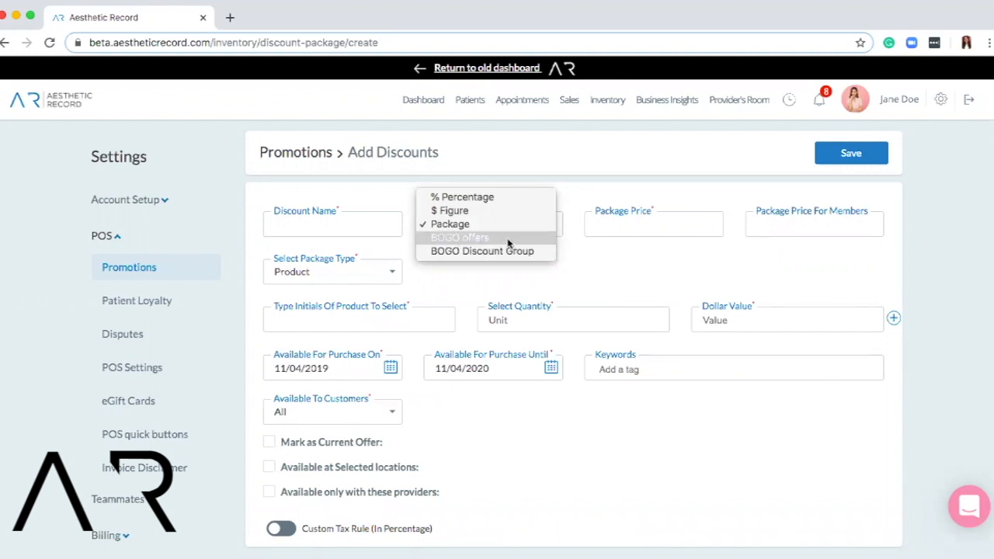
click(634, 248)
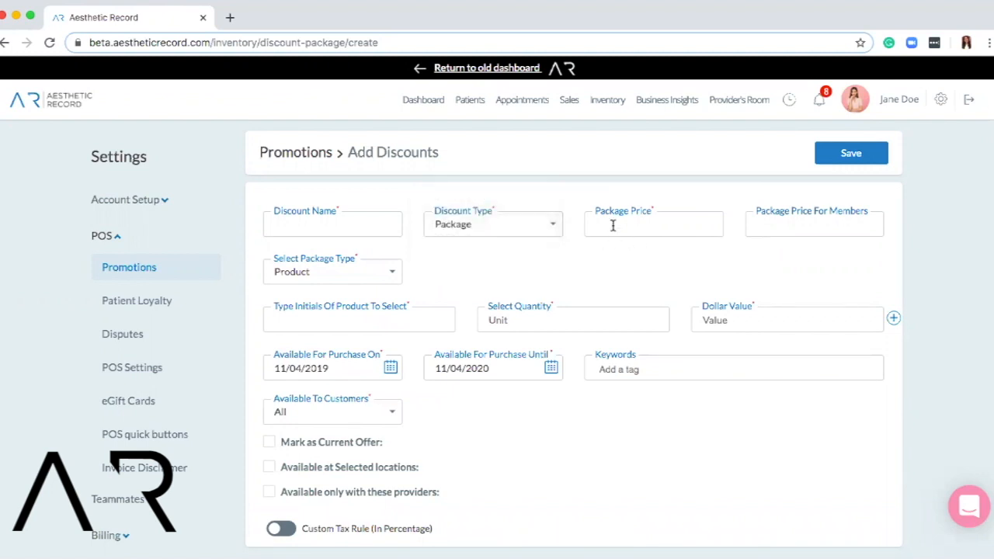
- Name the package "microneedling 3" and set its package price to 900
click(380, 230)
text(micrn)
key(BackSpace)
text(edling)
text(900)
drag(755, 210, 870, 220)
click(580, 285)
scroll(497, 284, down, 1)
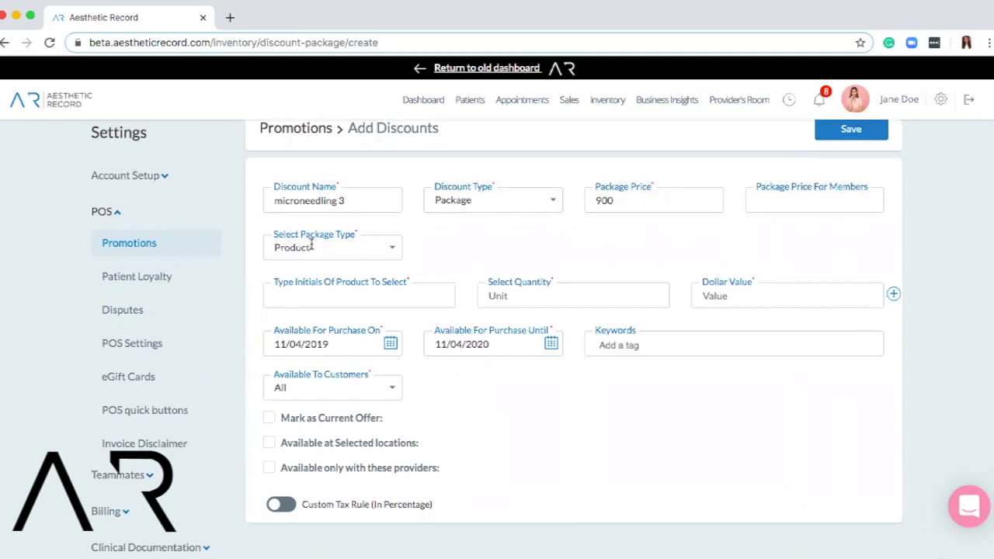
- Add the Microneedling product to the package with a quantity of 3 and a dollar value of 900
text(micro)
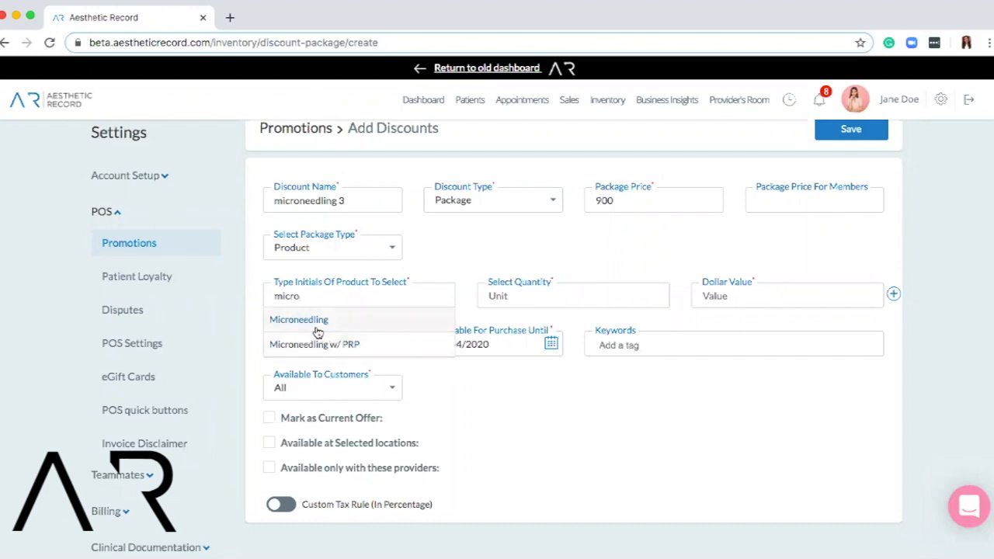
click(311, 323)
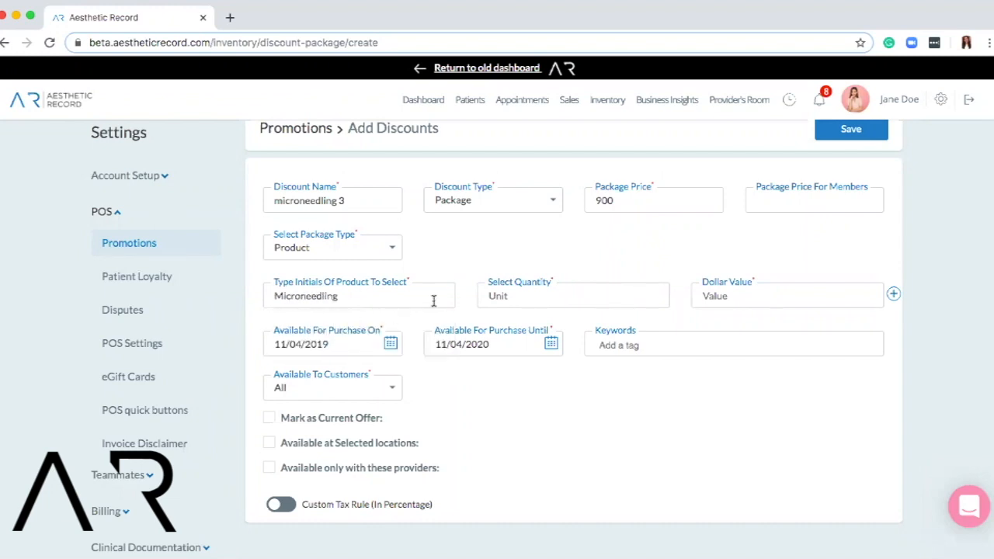
click(530, 302)
text(3)
text(900)
- Switch the custom tax rule on to inspect the per-clinic tax fields, switch it off, and return to the promotions list without saving
scroll(640, 377, down, 1)
scroll(640, 377, down, 3)
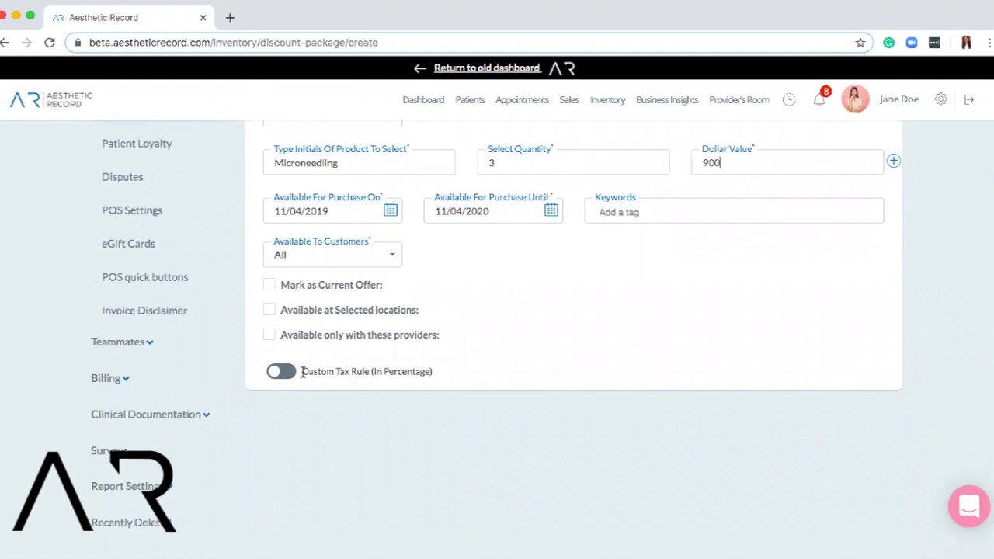
drag(302, 372, 440, 386)
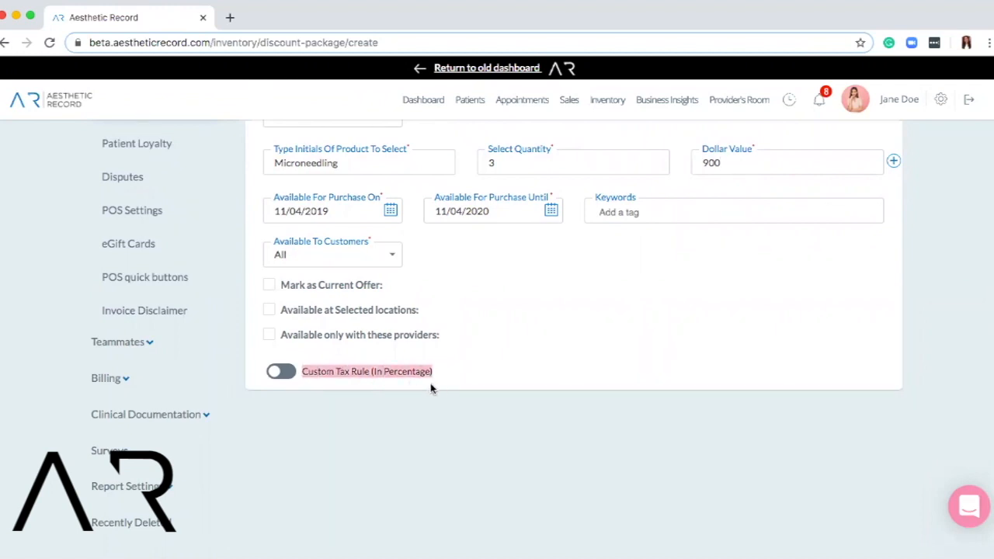
click(281, 372)
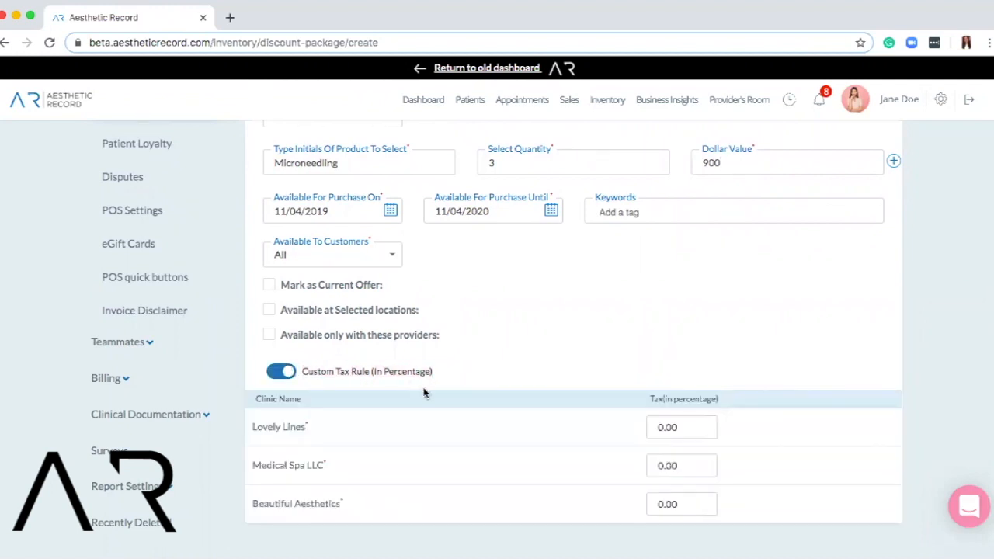
scroll(424, 392, down, 1)
scroll(424, 392, down, 1)
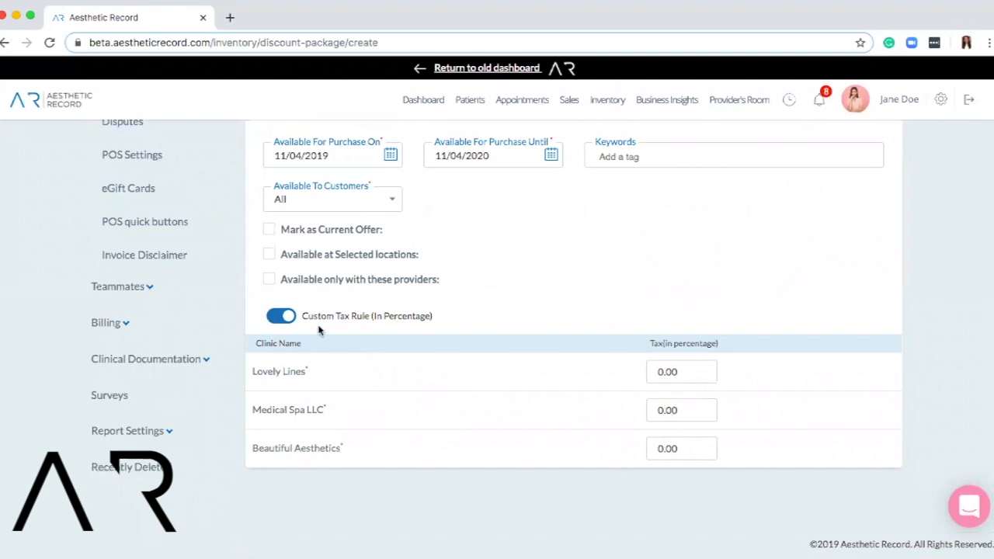
click(285, 320)
scroll(758, 286, up, 5)
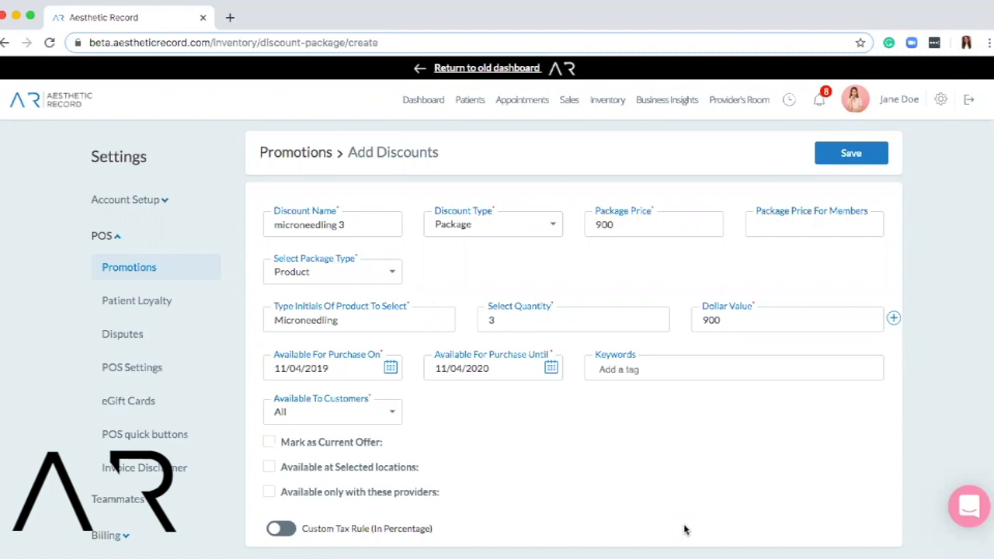
click(145, 262)
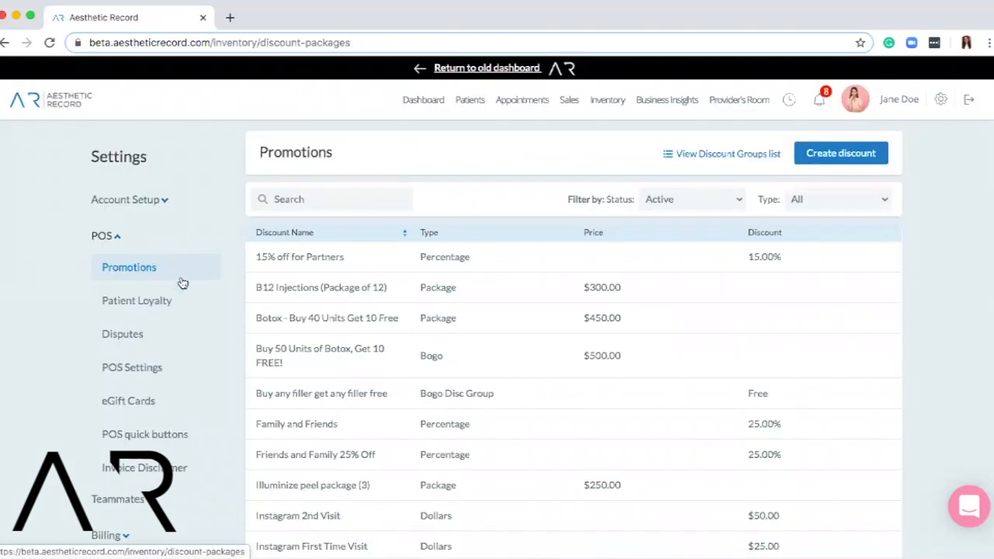
- Open the patient loyalty wallet settings for editing, review the expiry and reminder email options, and cancel without saving
click(174, 302)
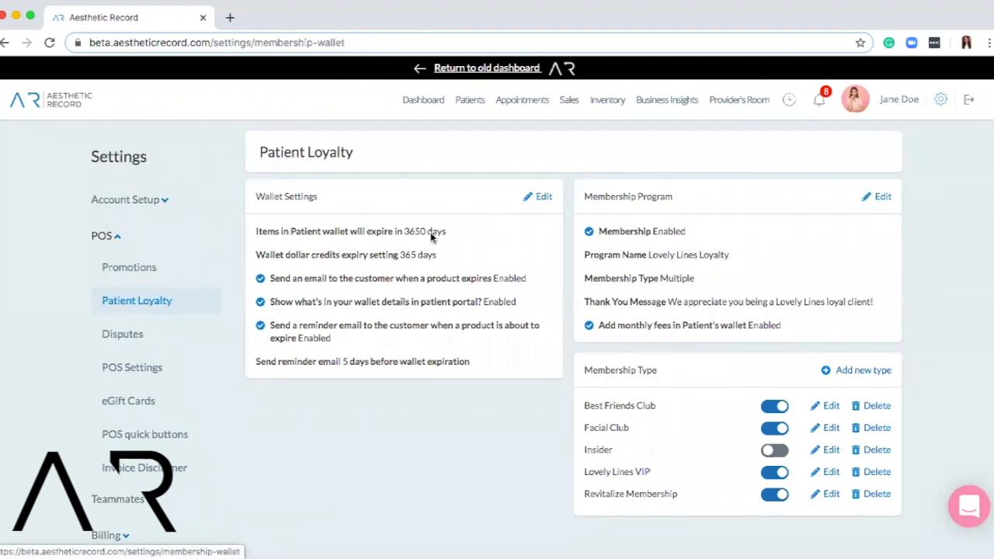
click(536, 197)
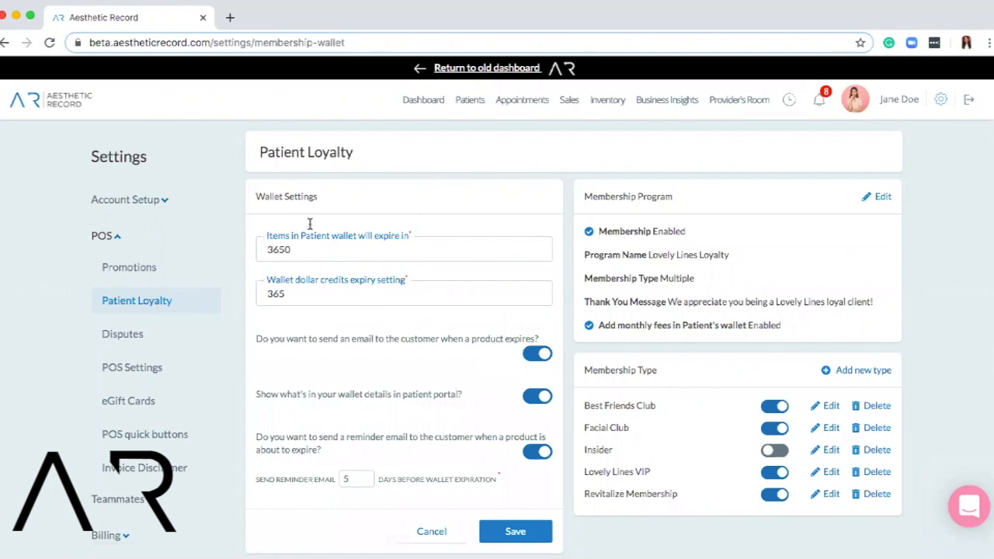
drag(267, 234, 387, 236)
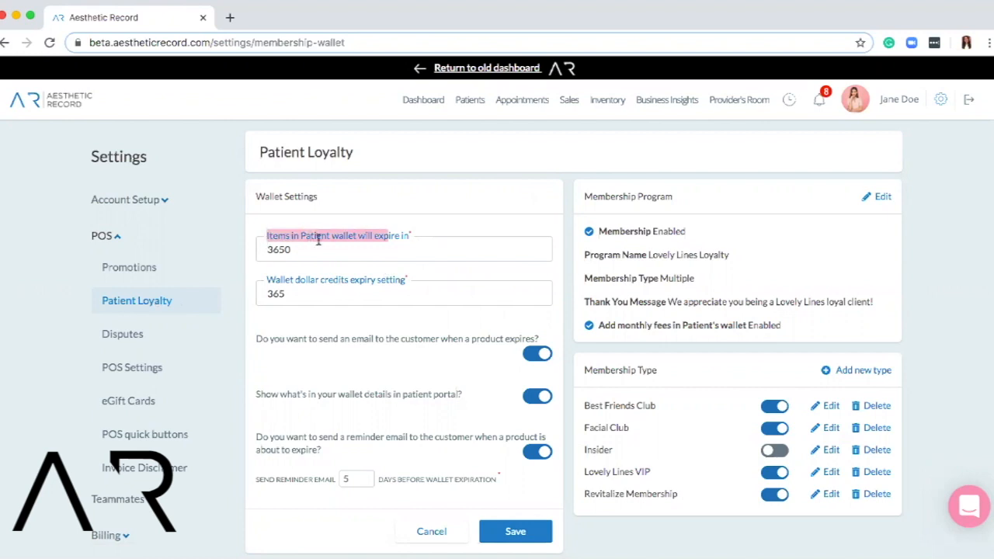
drag(266, 279, 360, 286)
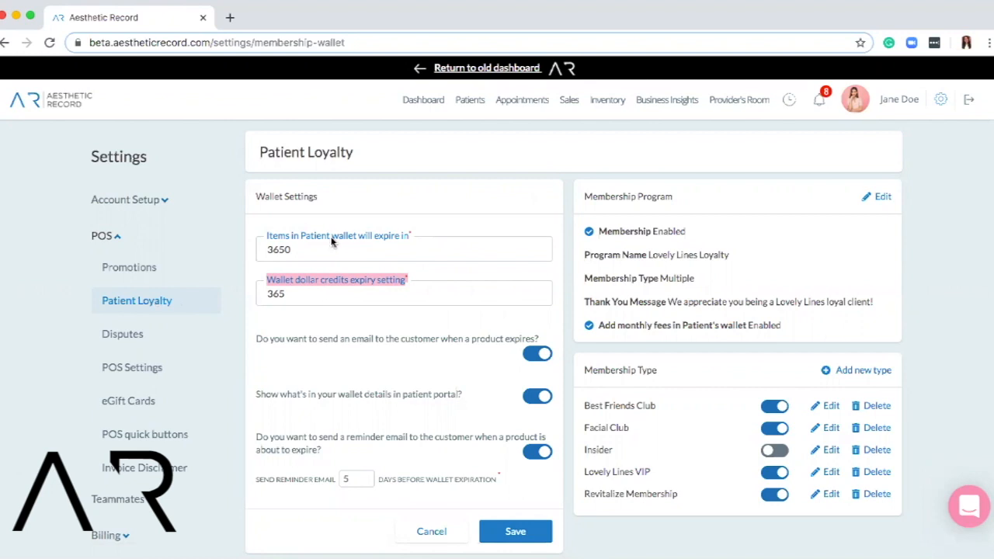
scroll(395, 274, down, 3)
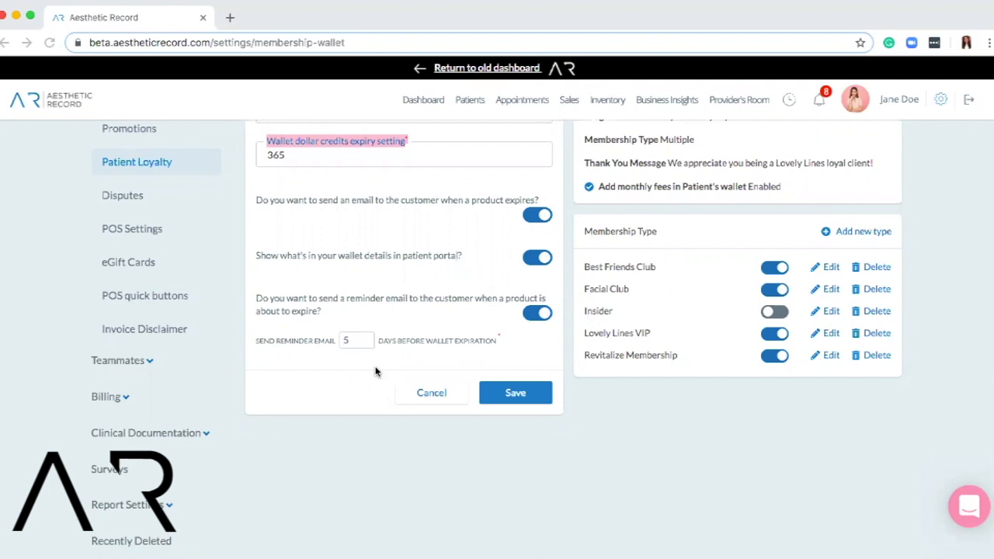
scroll(375, 372, up, 2)
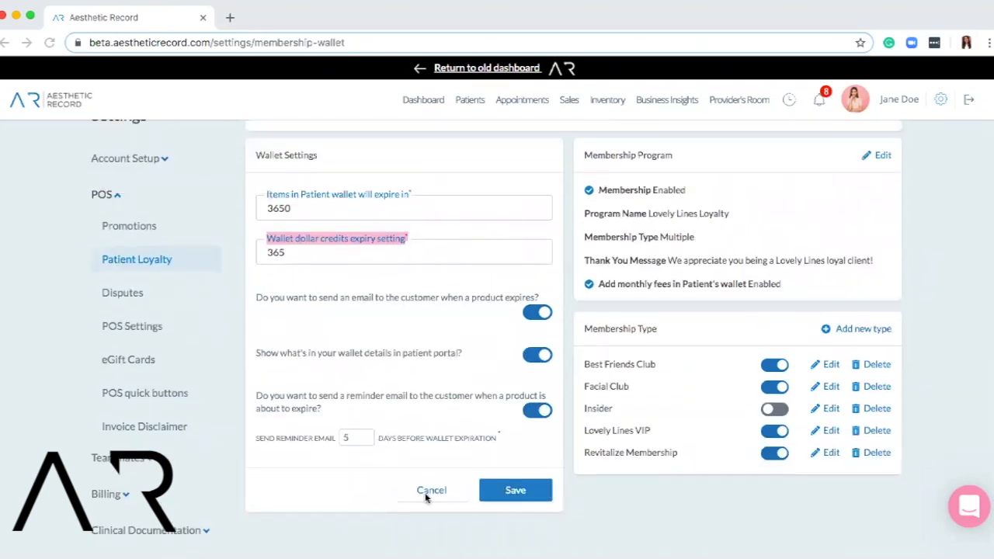
click(430, 490)
scroll(702, 446, up, 1)
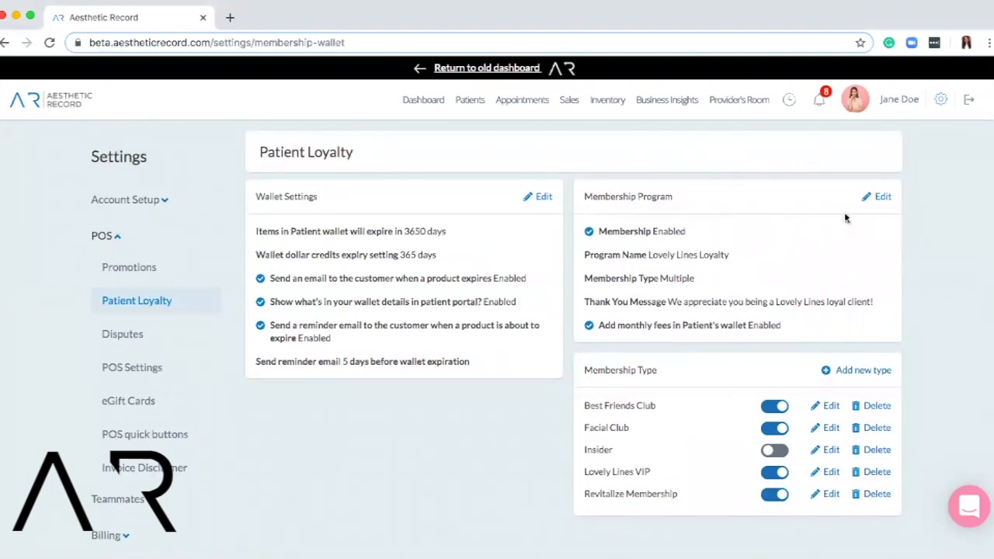
- Open the membership program for editing and review its program name, single or multiple type, thank you message and monthly-fees-in-wallet option
click(882, 197)
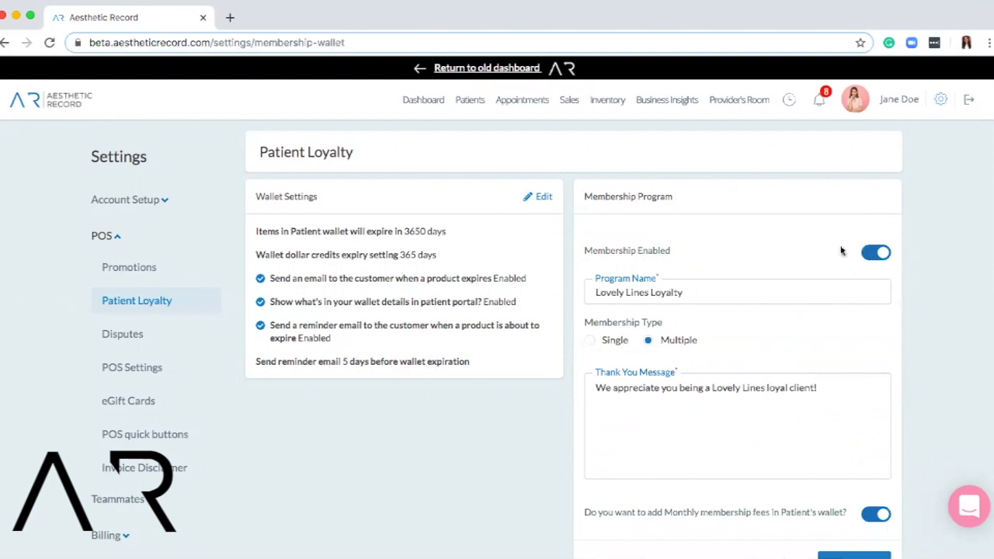
double_click(592, 293)
drag(592, 293, 746, 289)
click(745, 289)
scroll(854, 389, down, 1)
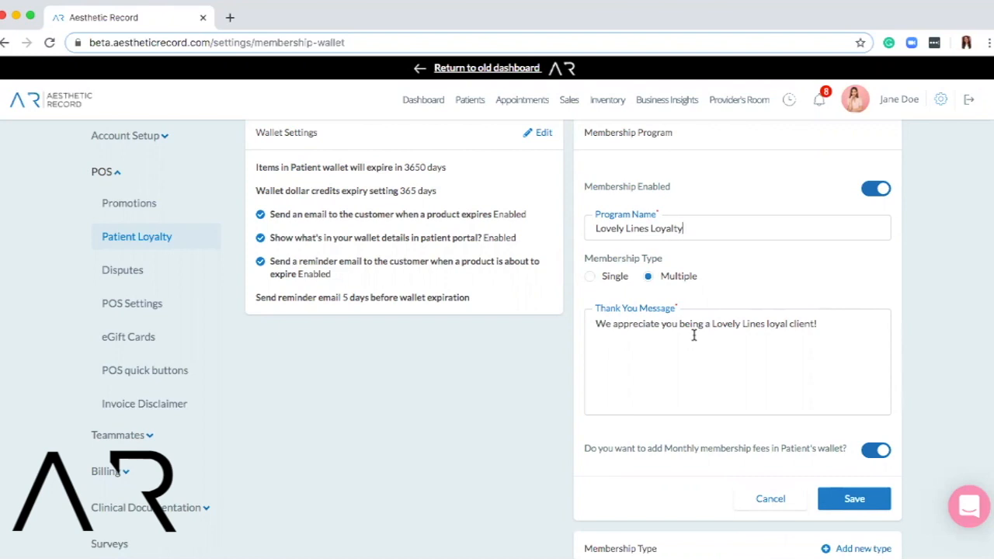
scroll(673, 460, down, 2)
drag(587, 352, 846, 362)
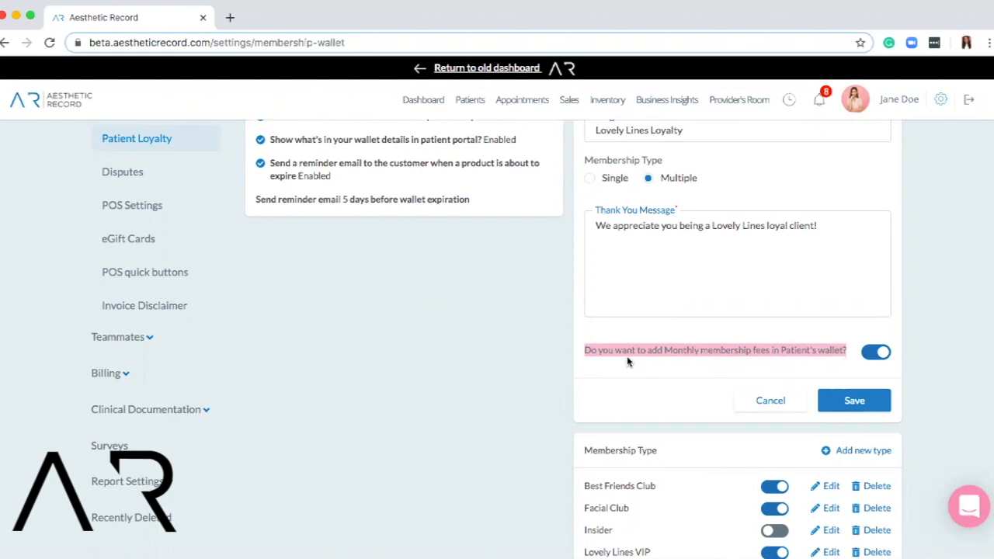
click(970, 411)
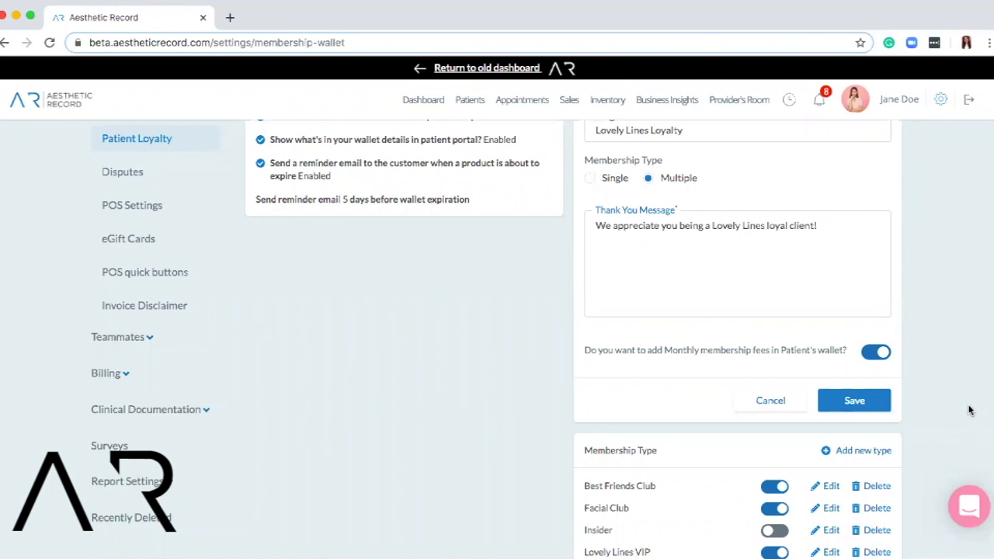
scroll(949, 379, down, 2)
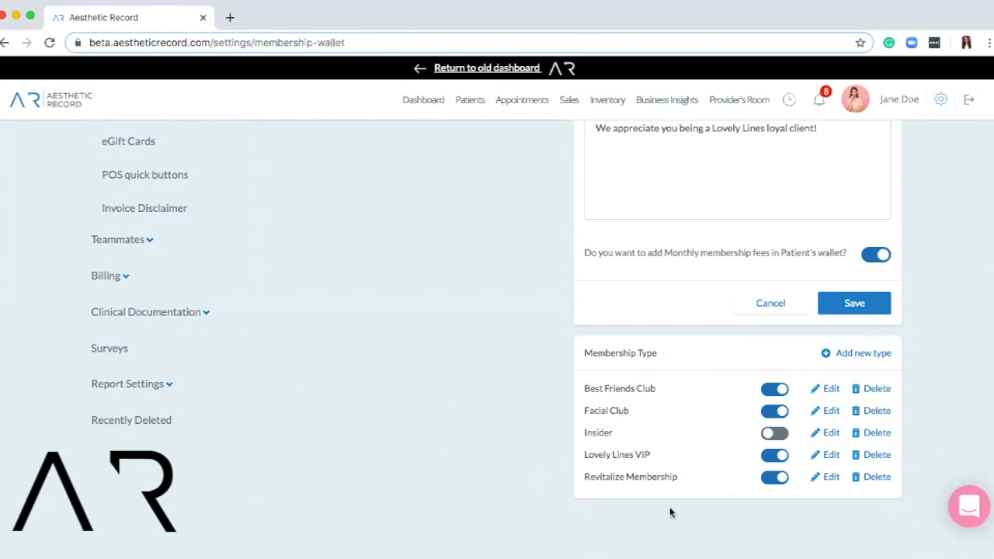
- Start a new membership type with a 5% discount, $99 monthly membership fees and a $150 one-time setup fee
click(832, 355)
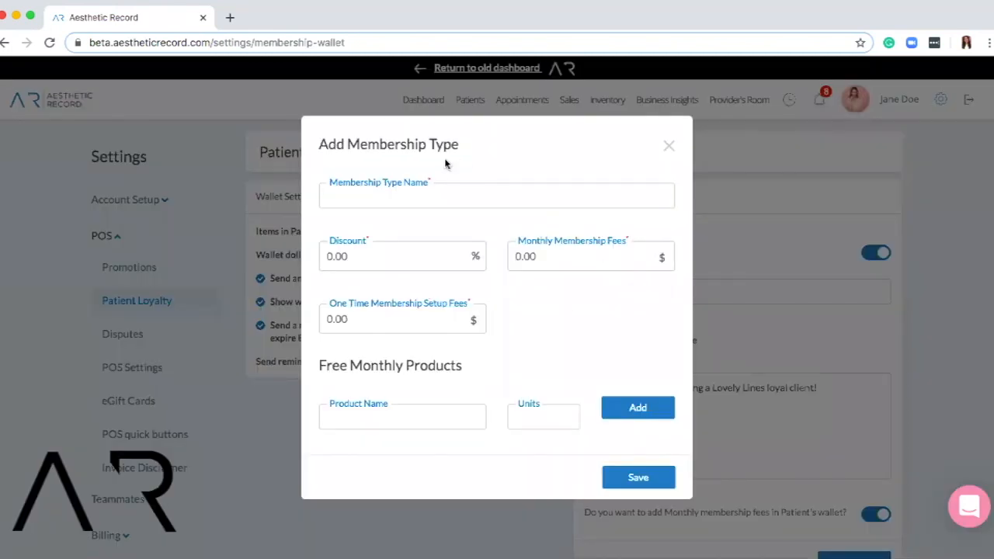
click(377, 201)
click(373, 258)
text(5)
click(616, 264)
text(99)
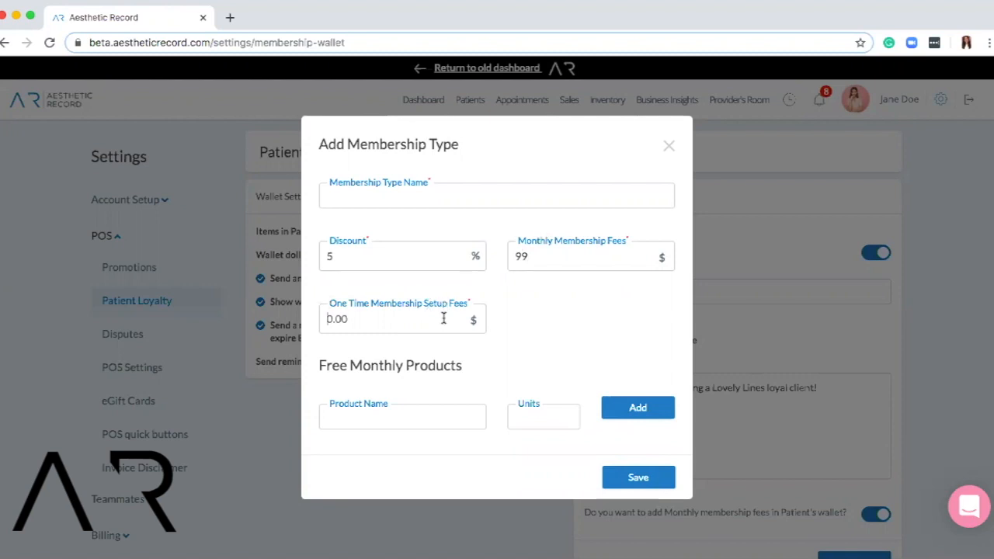
text(150)
- Enter Illuminize chemical peel with 1 unit as the free monthly product, and close the membership type form without saving
click(362, 423)
text(che)
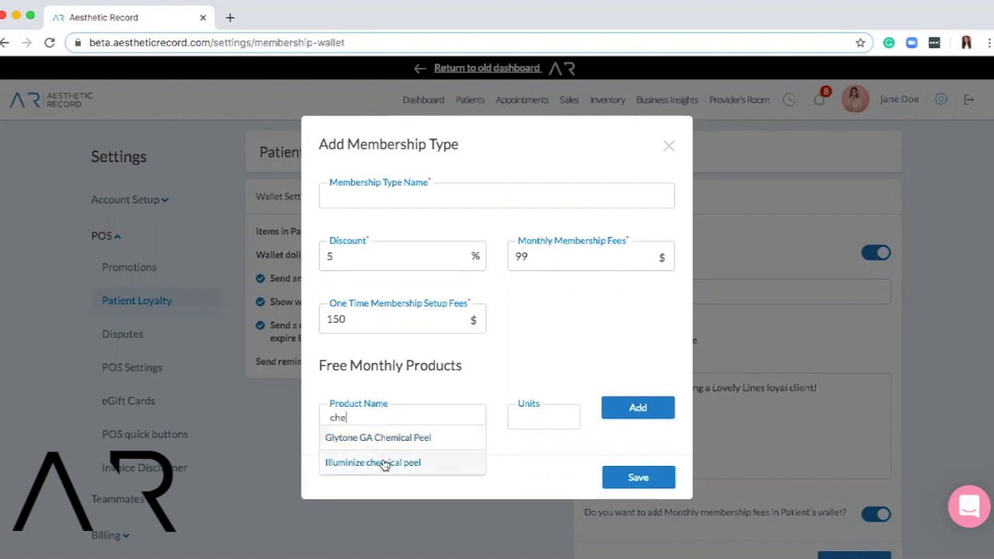
click(381, 462)
text(1)
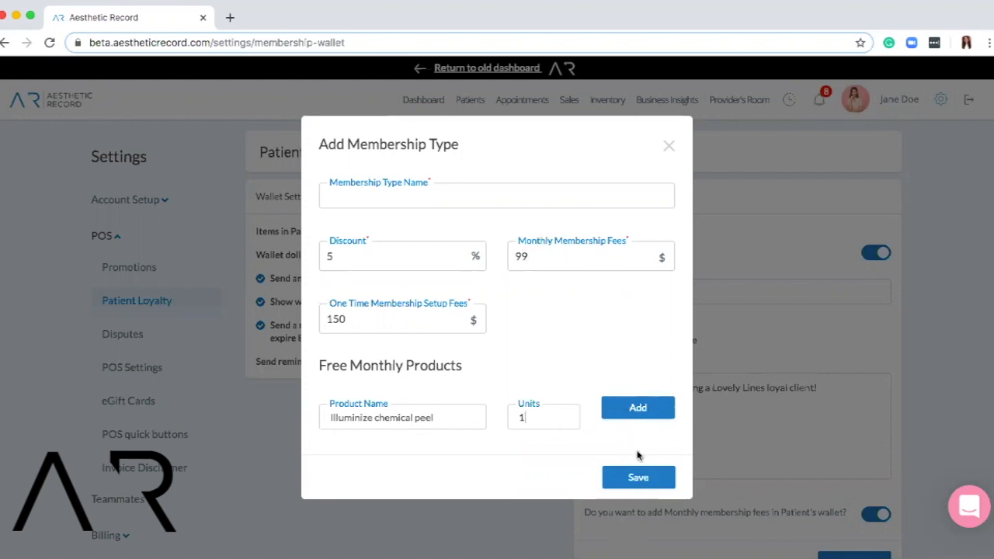
click(670, 149)
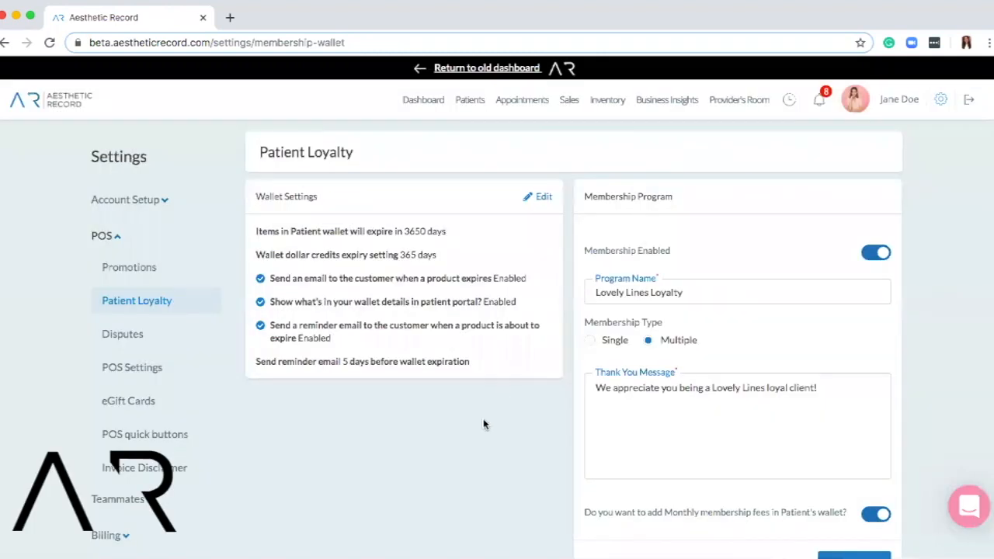
- Open the POS quick buttons settings and review the listed buttons with their products and packages
scroll(497, 455, down, 3)
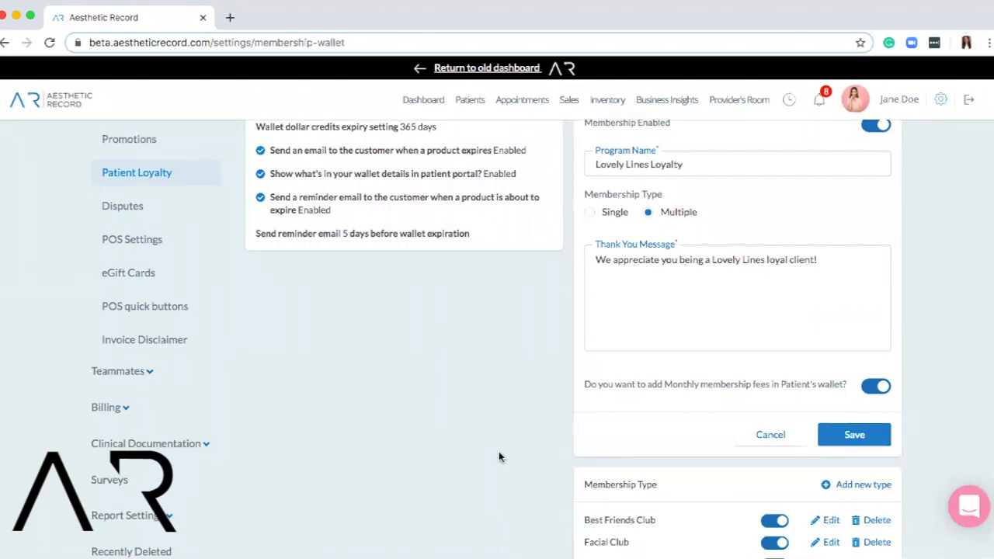
scroll(498, 457, up, 2)
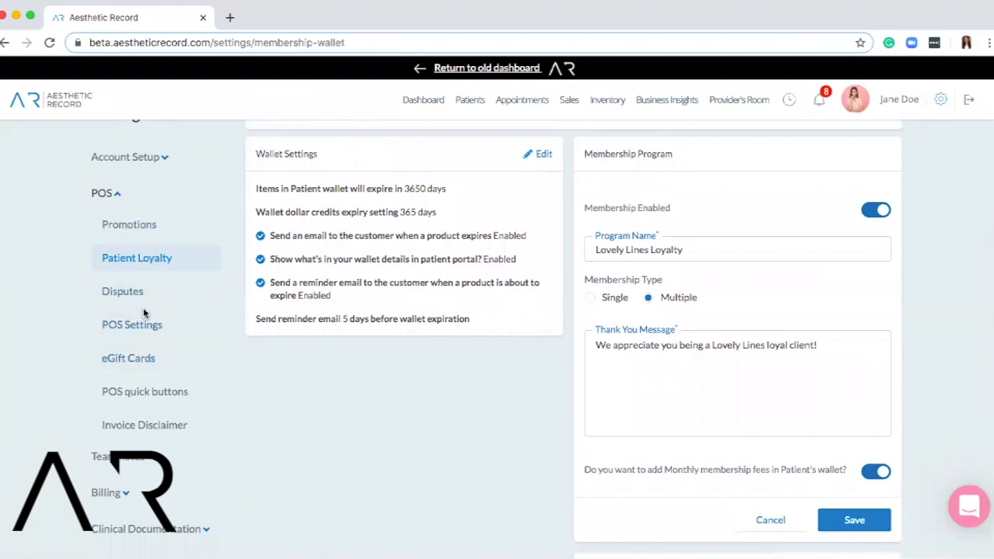
click(174, 399)
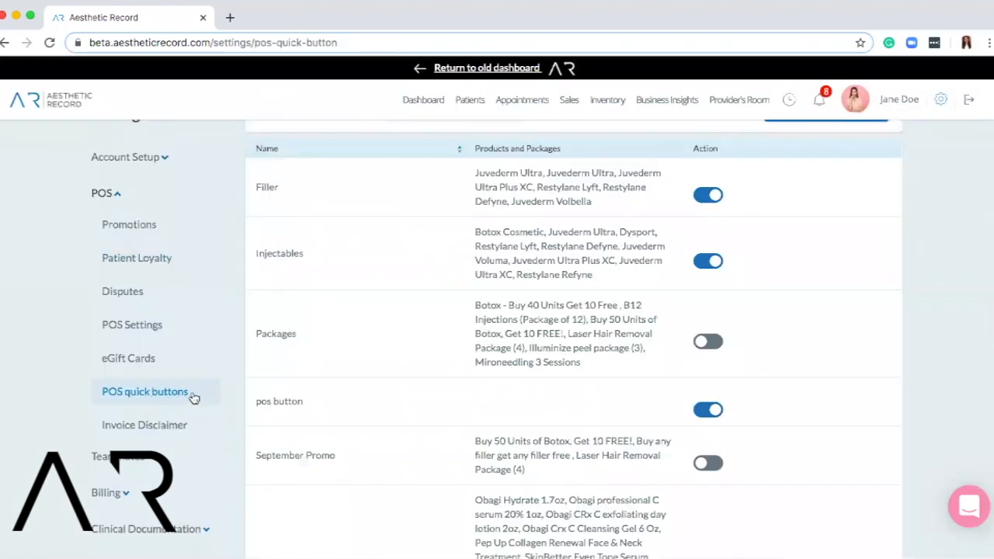
scroll(584, 326, up, 1)
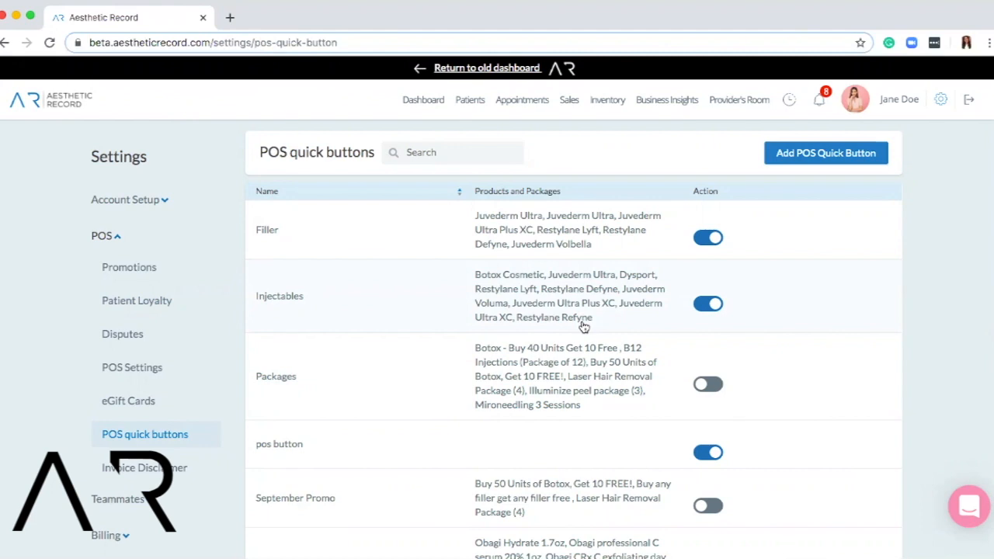
- Open the Filler quick button, review its name and assigned products and packages, and close it without saving
click(359, 225)
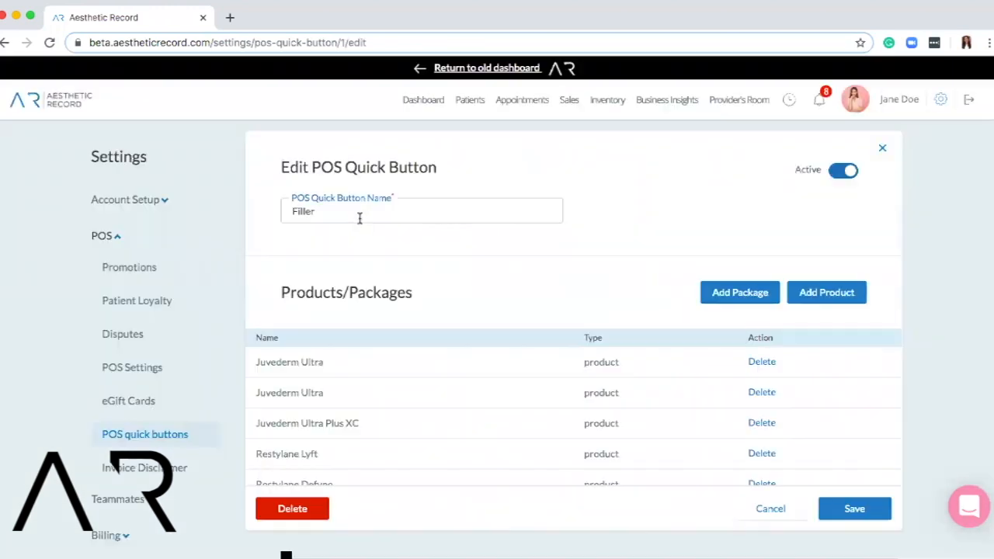
scroll(532, 322, down, 1)
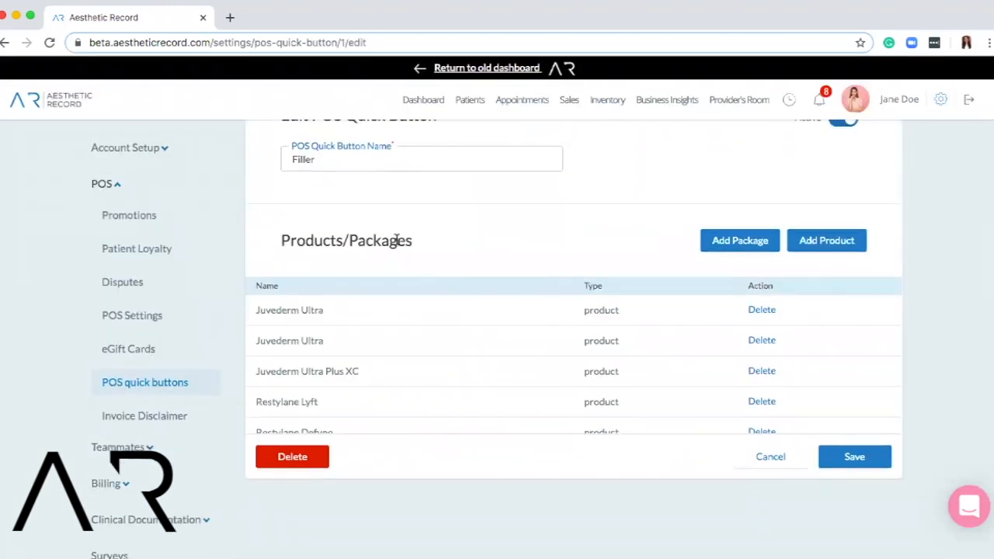
scroll(396, 241, up, 1)
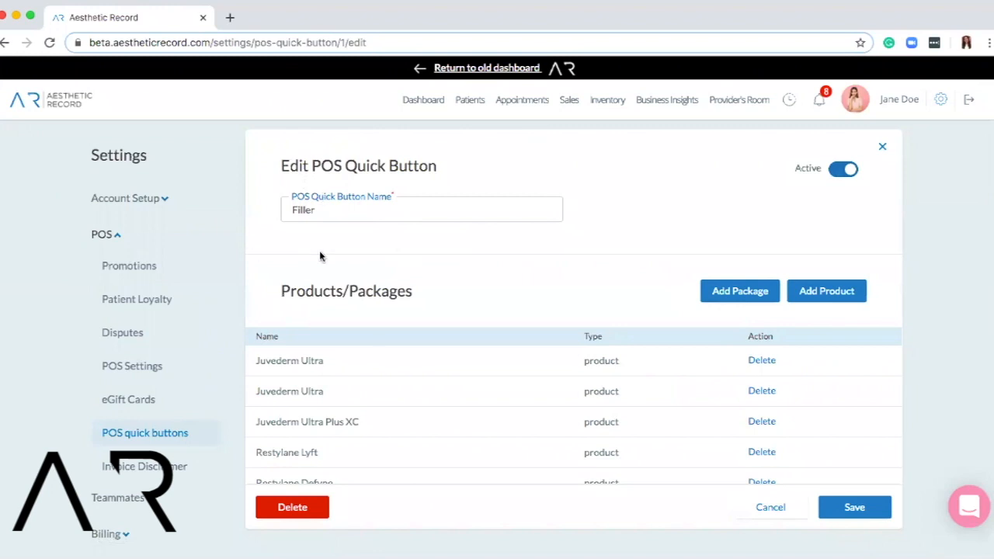
scroll(320, 257, down, 2)
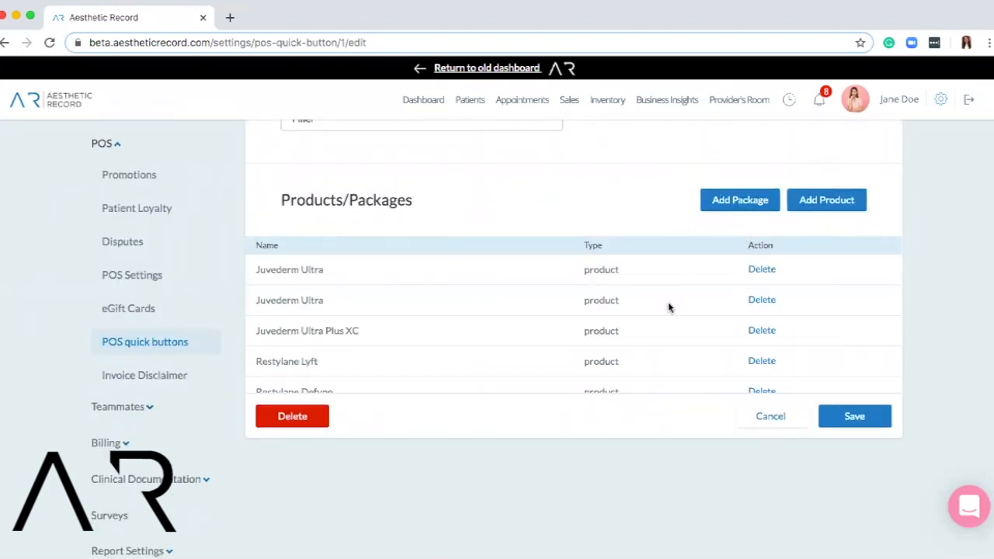
scroll(473, 443, down, 1)
scroll(477, 469, up, 1)
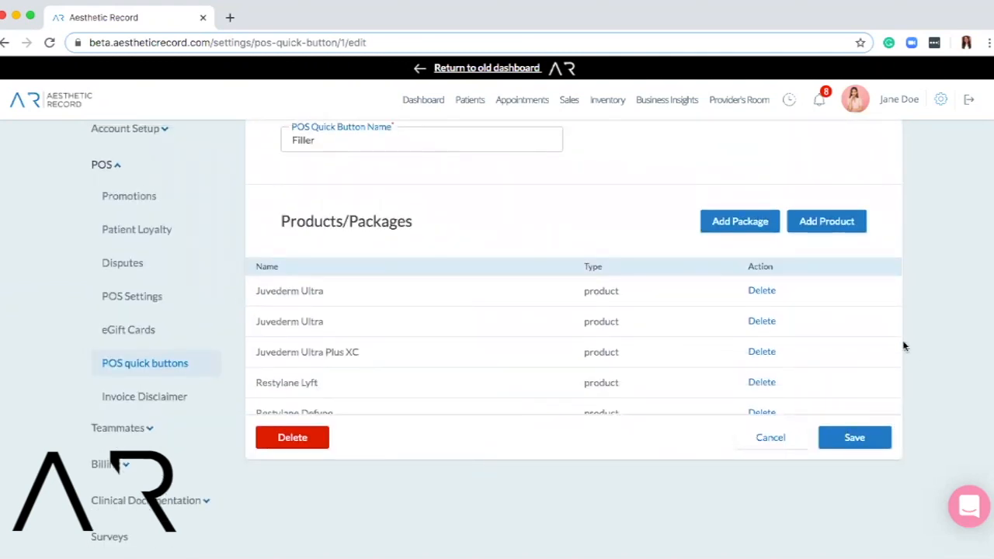
scroll(903, 344, up, 1)
click(882, 149)
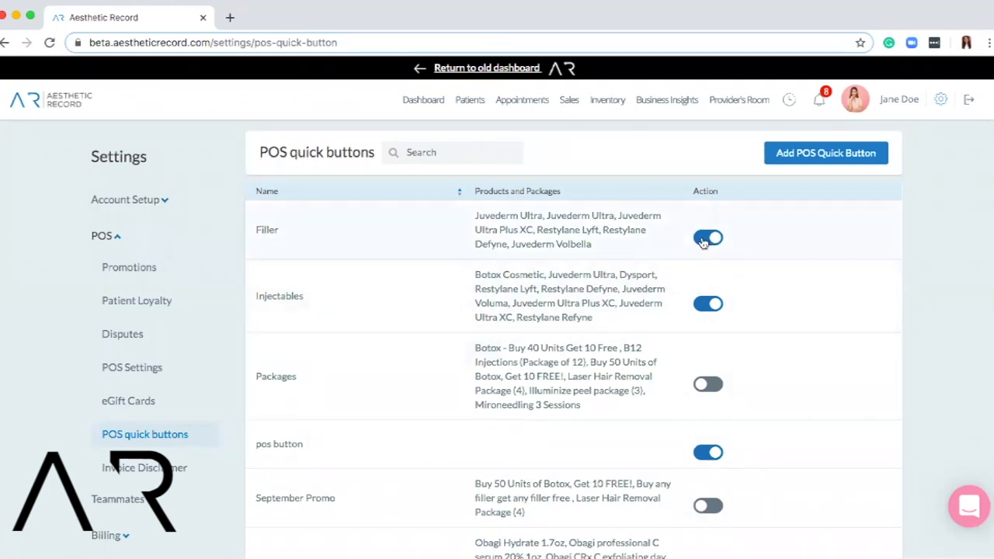
- Open the invoice disclaimer settings and review the disclaimer text alongside the invoice preview
scroll(138, 336, down, 1)
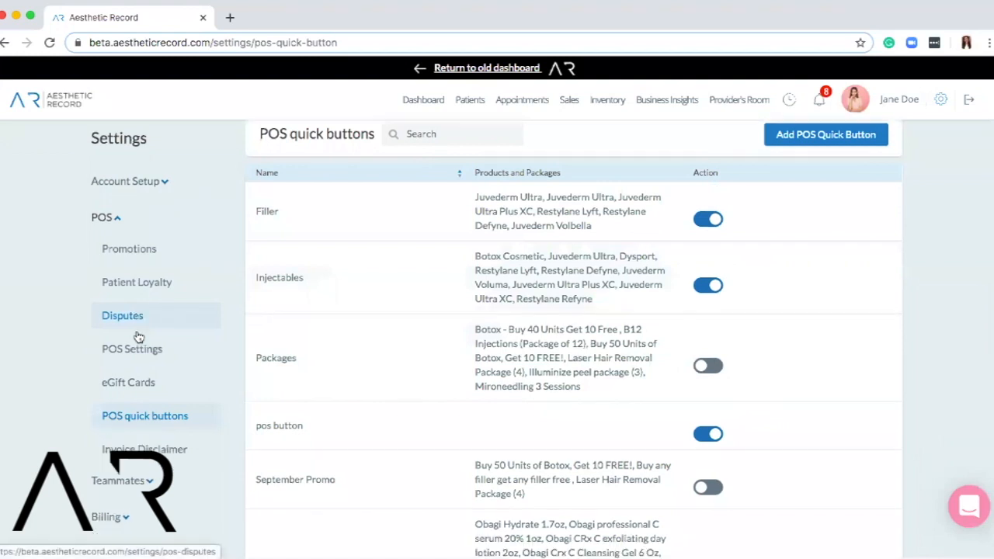
scroll(138, 336, down, 1)
scroll(210, 332, up, 1)
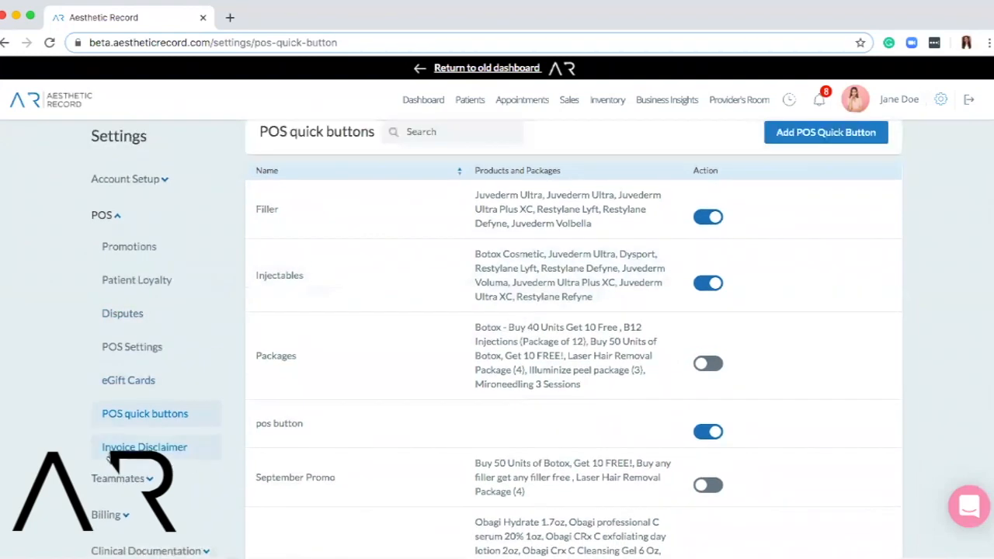
click(106, 453)
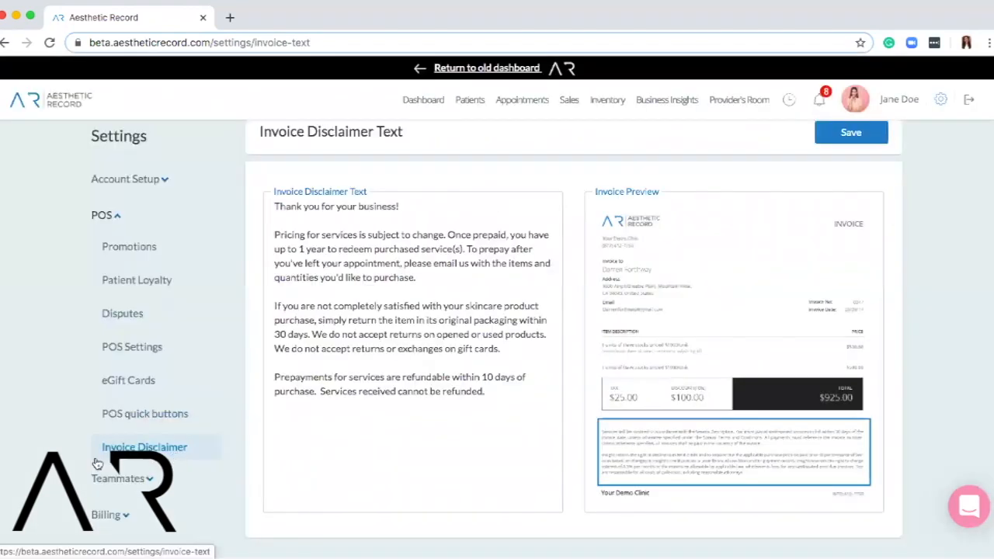
scroll(458, 368, down, 1)
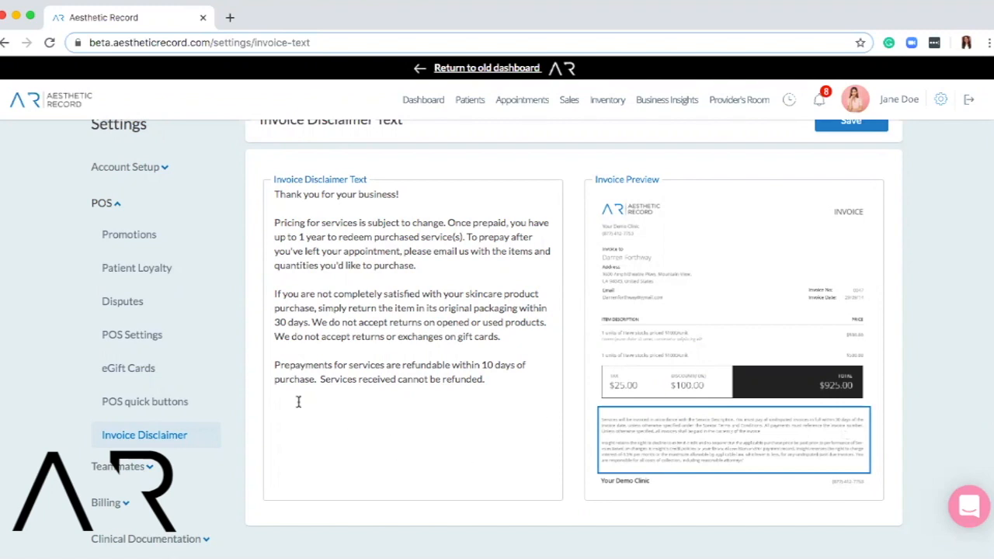
scroll(299, 404, down, 3)
scroll(299, 423, up, 4)
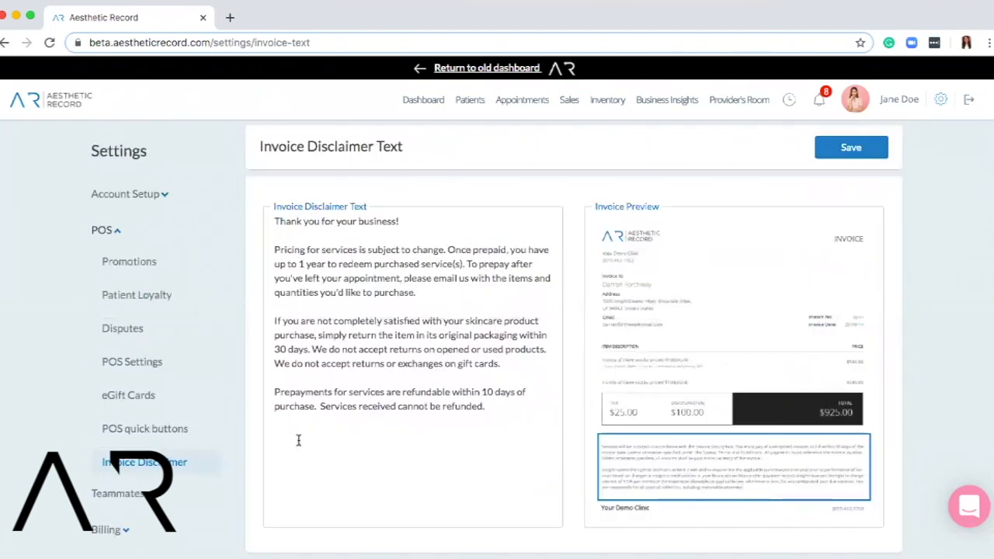
- Check the POS disputes list and return to the main dashboard
click(165, 334)
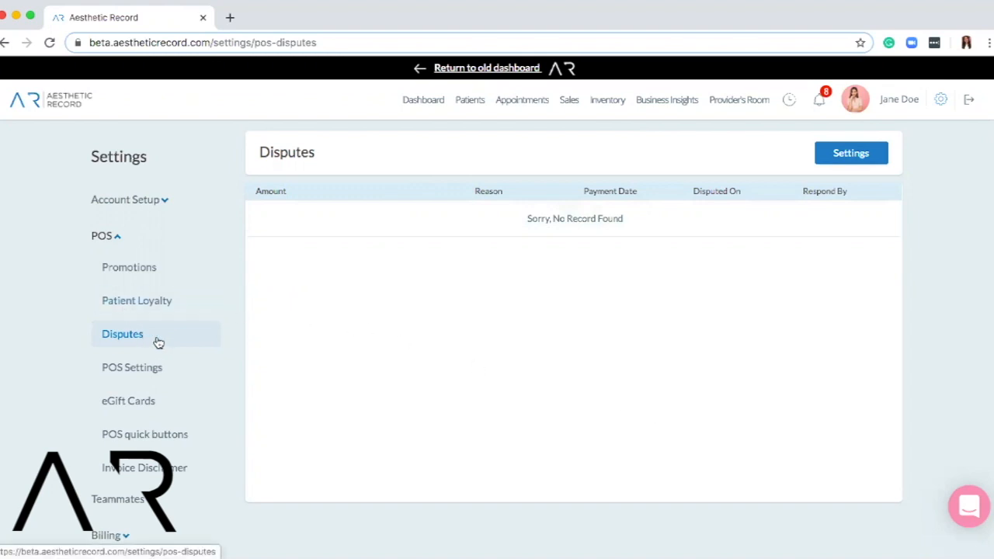
scroll(158, 343, down, 5)
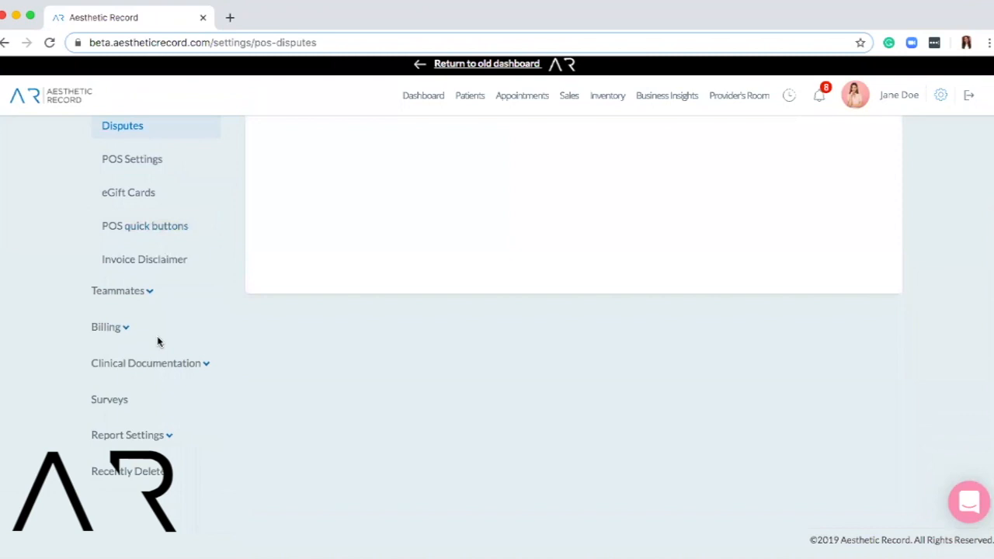
scroll(360, 305, up, 5)
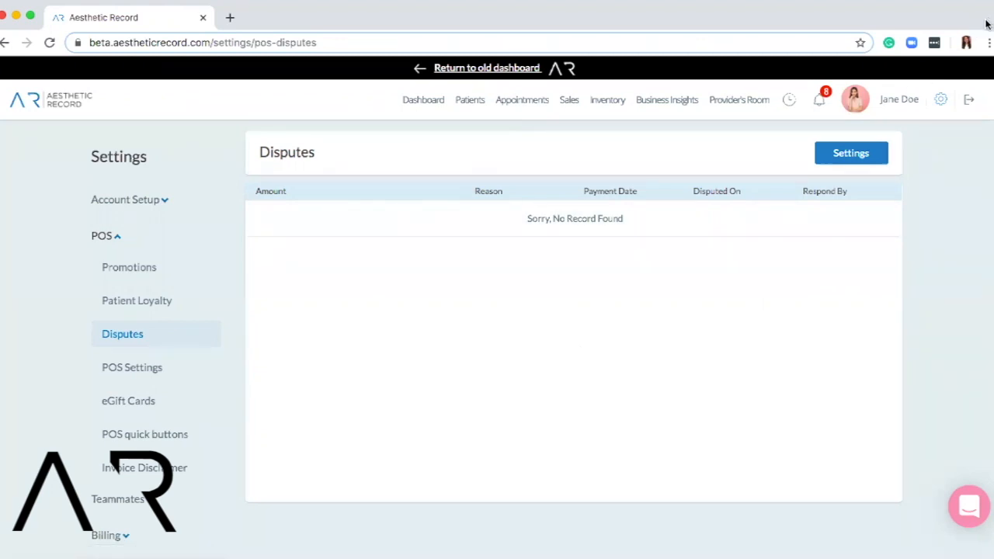
click(405, 102)
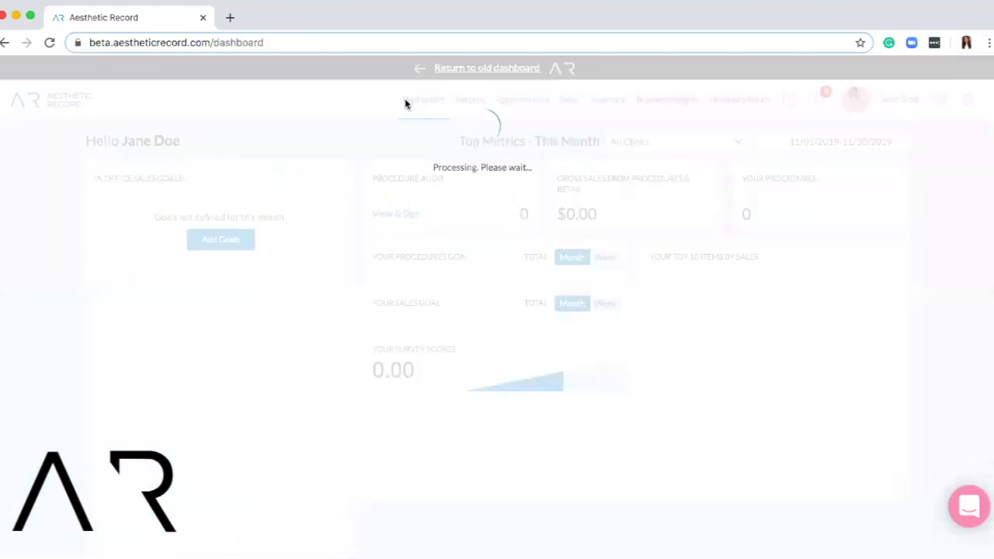